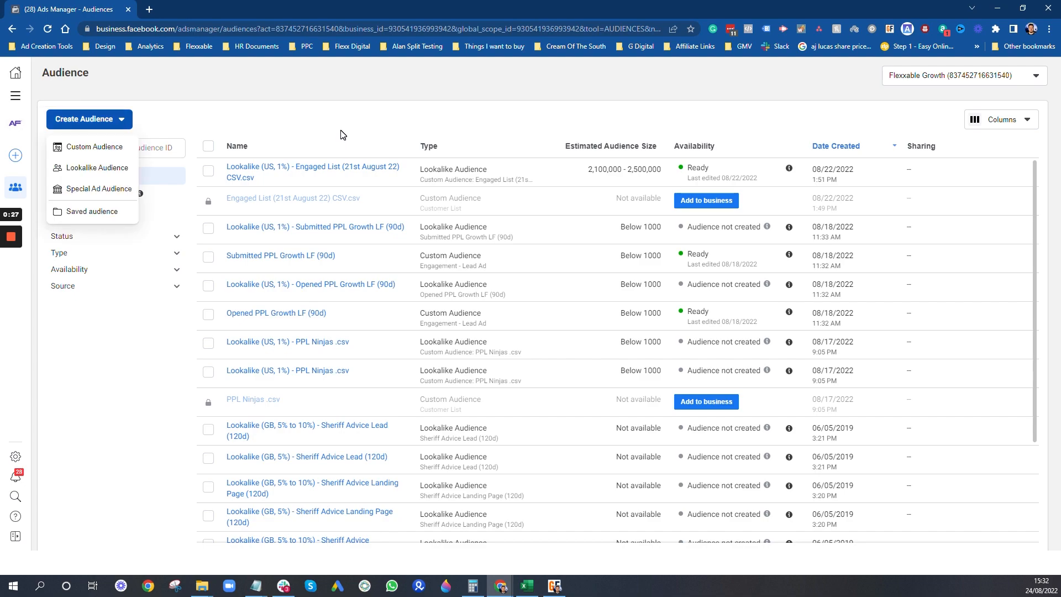
Start a new custom audience that uses Lead form as its Meta source.
left_click(111, 146)
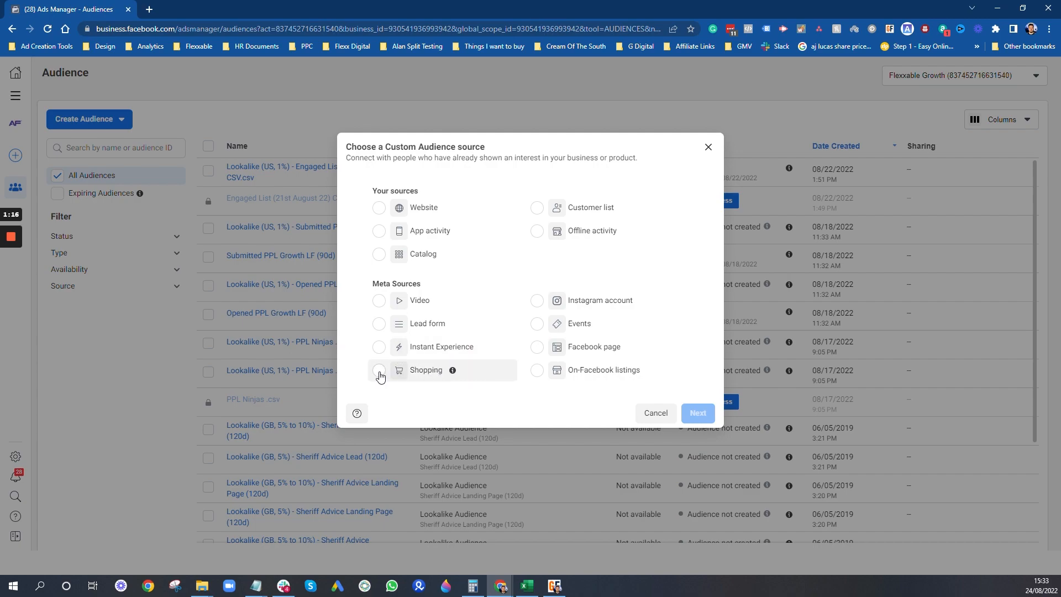
left_click(379, 324)
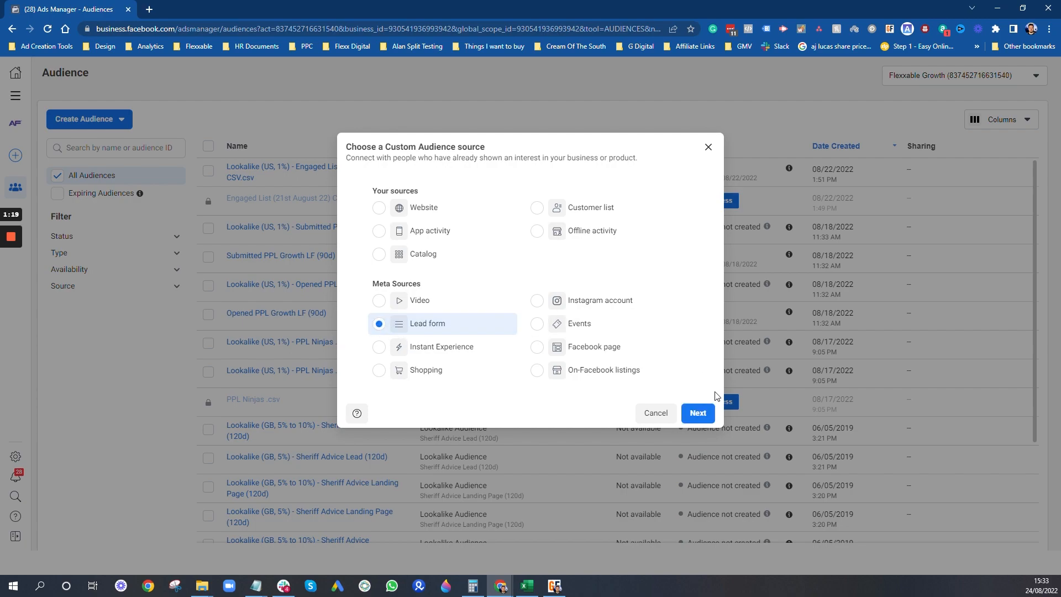
left_click(705, 413)
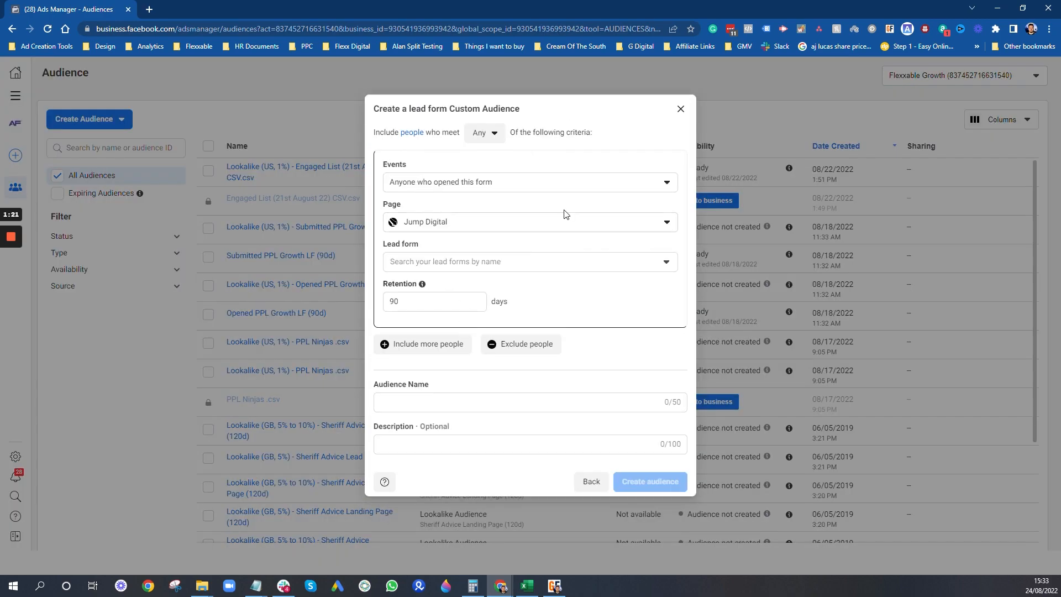
Choose the advertiser's personal-name page for the lead form audience and keep the event Anyone who opened this form.
left_click(417, 222)
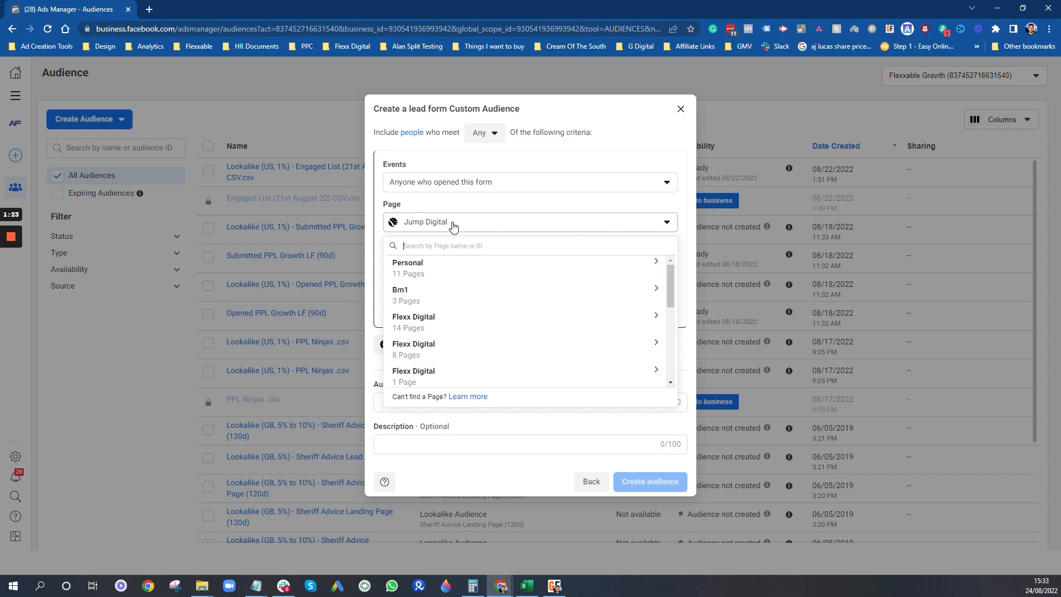
type("dan")
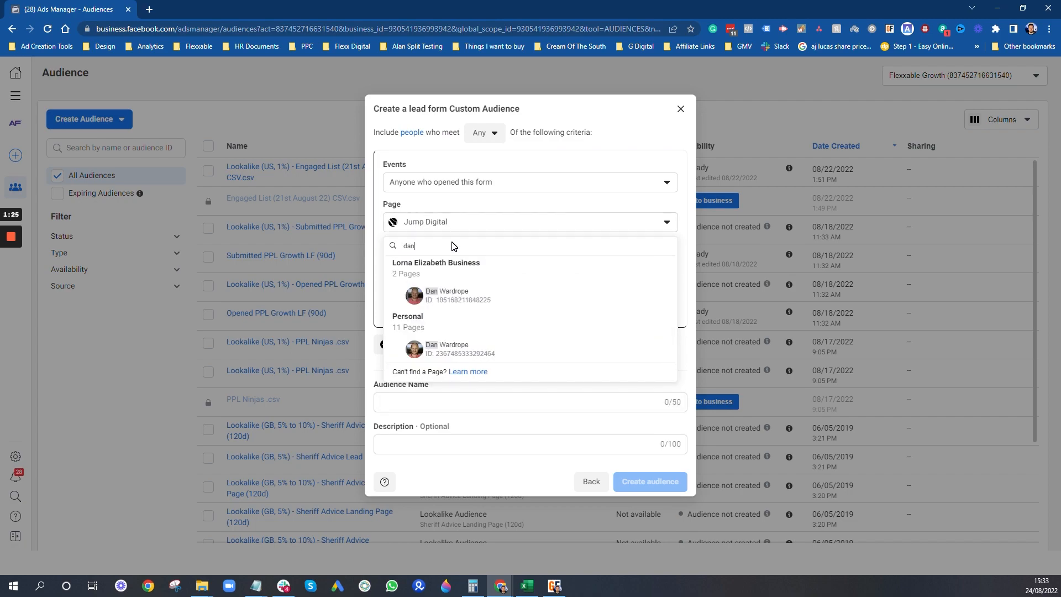
left_click(451, 291)
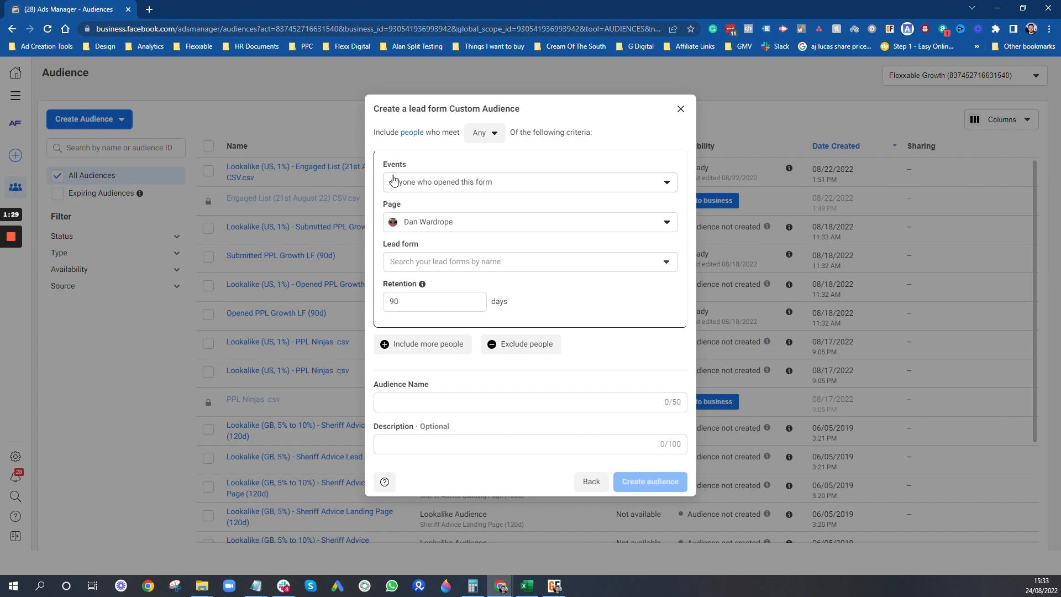
left_click(420, 188)
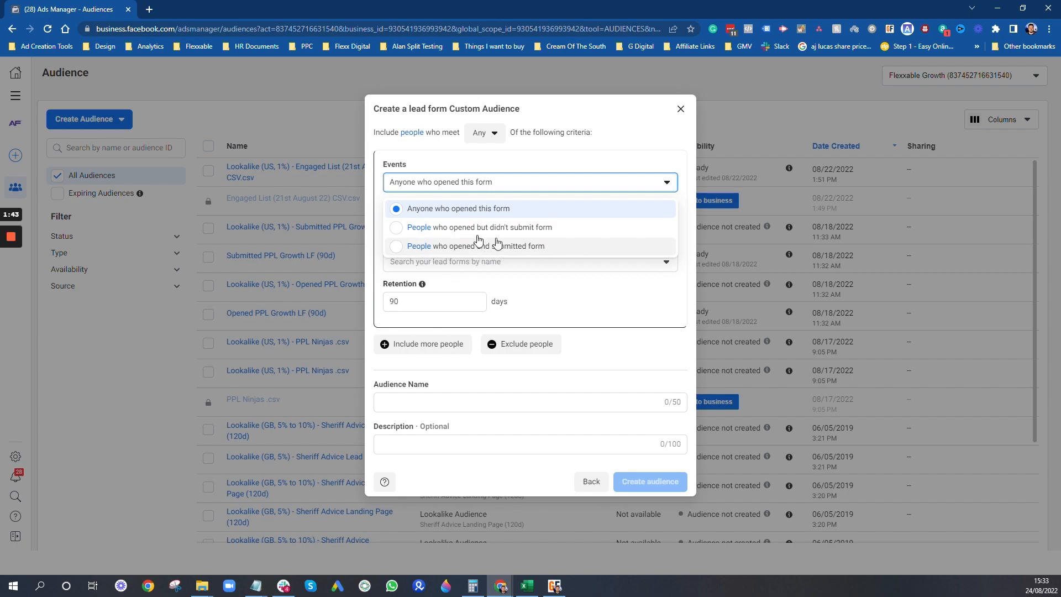
left_click(425, 210)
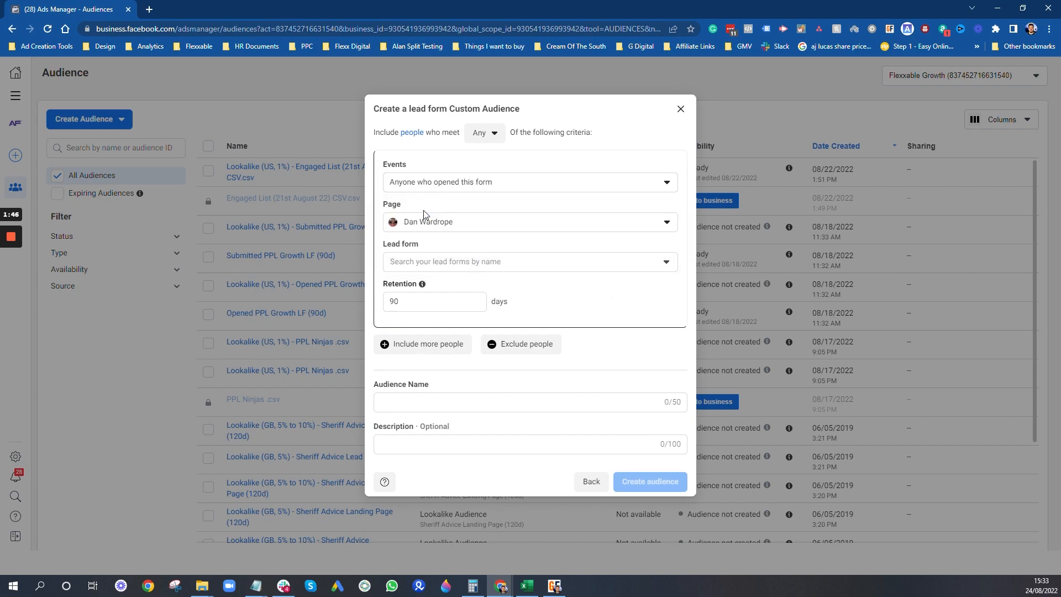
Select the lead form PPL Ninjas Group Growth 1 and name the audience "Opened LF (90d)".
left_click(470, 263)
left_click(451, 330)
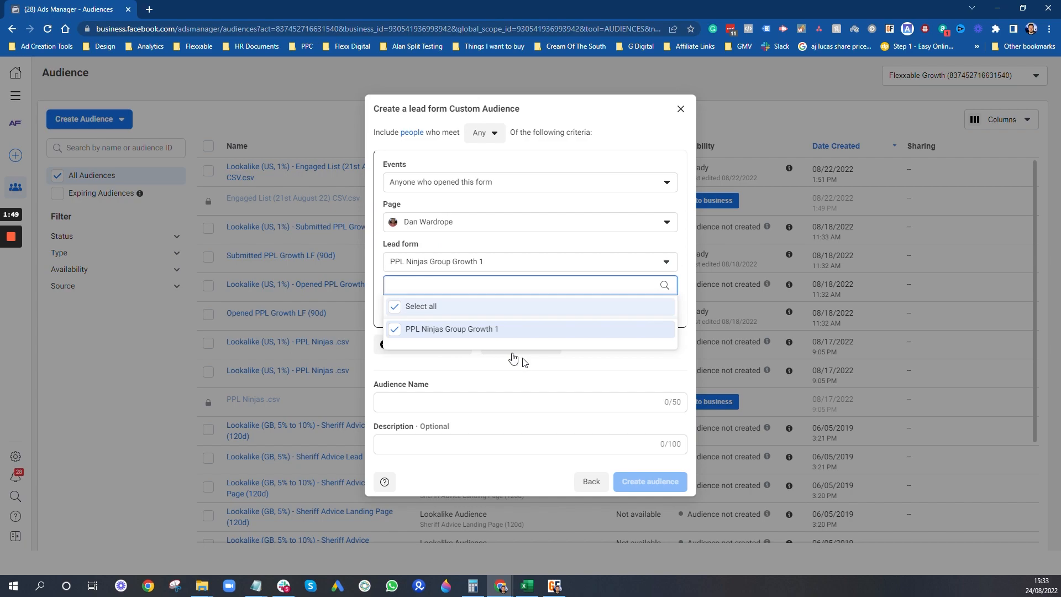
left_click(619, 367)
left_click(519, 402)
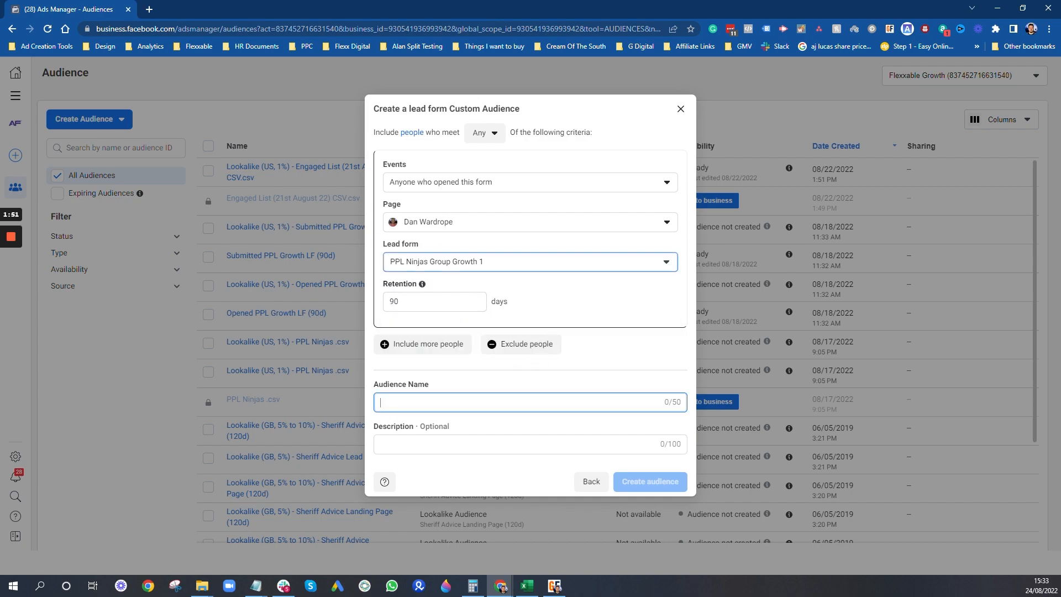
type("Opened LF (90d")
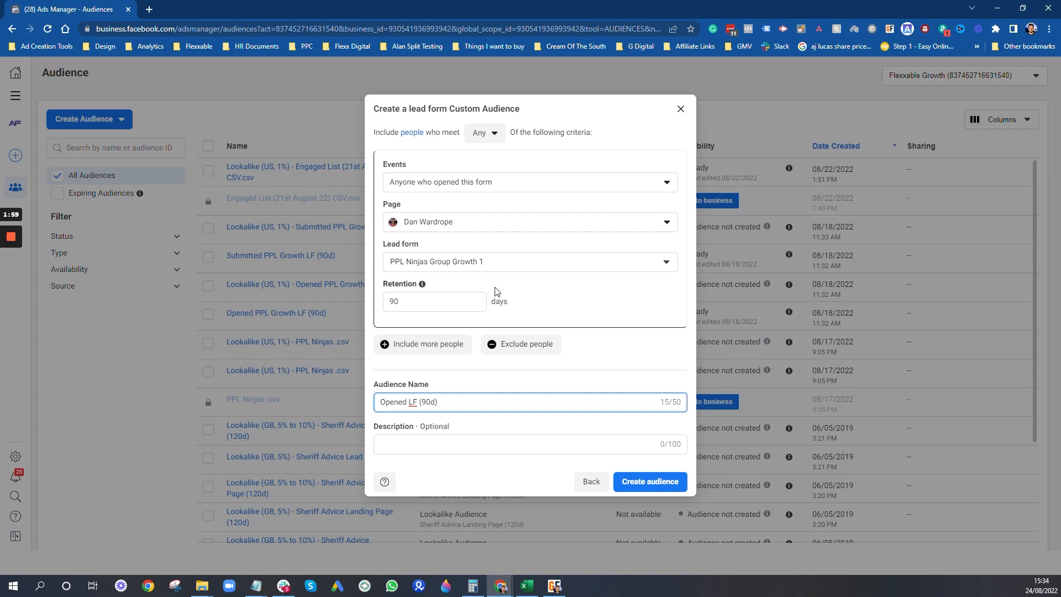
left_click(493, 262)
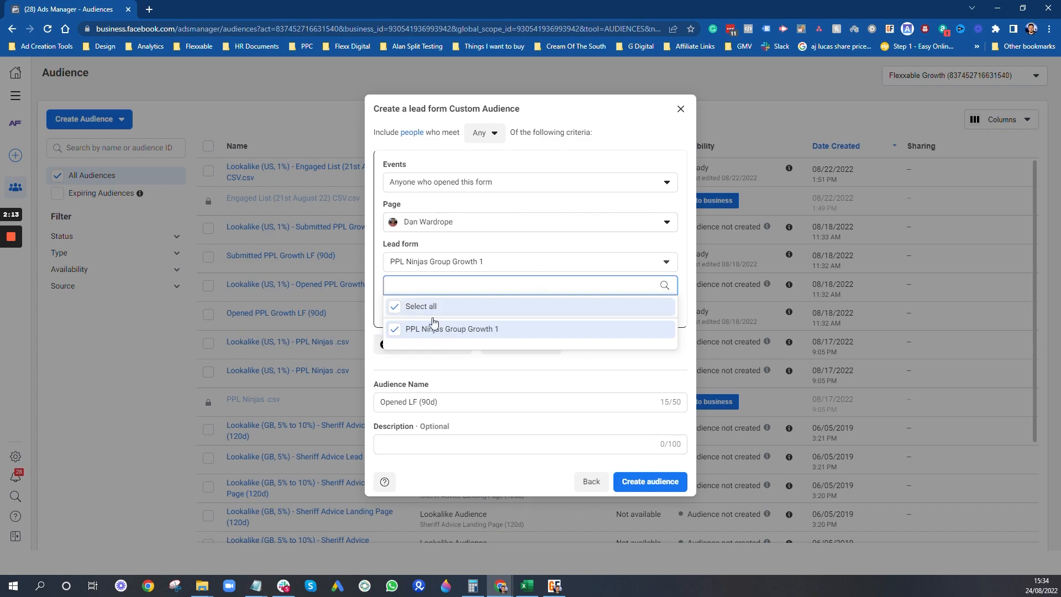
left_click(627, 249)
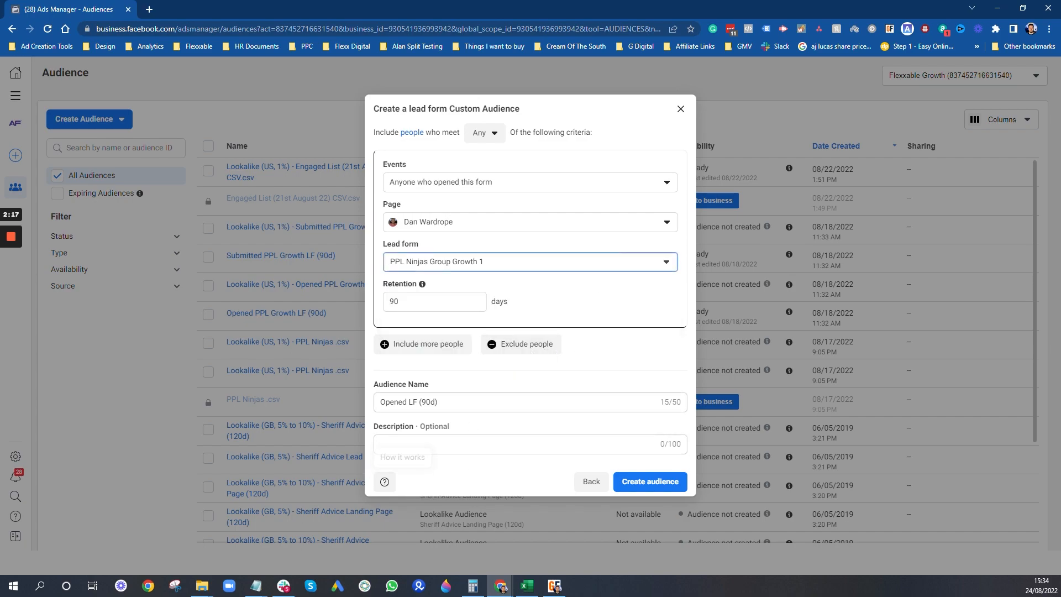
Switch the event to People who opened and submitted form, rename the audience "Submitted LF (90d)", and close without creating it.
left_click(489, 184)
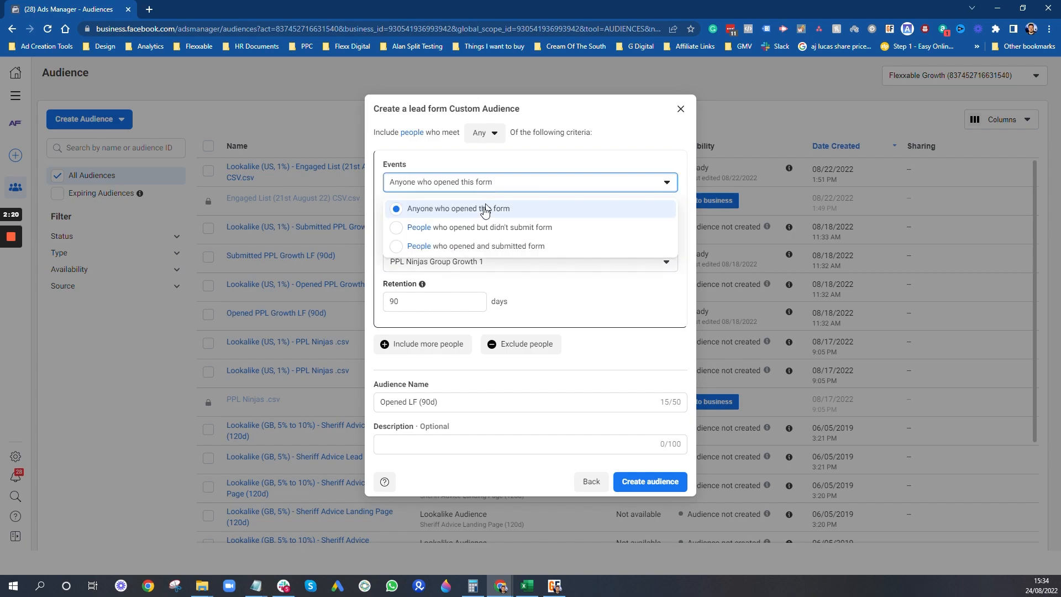
left_click(484, 247)
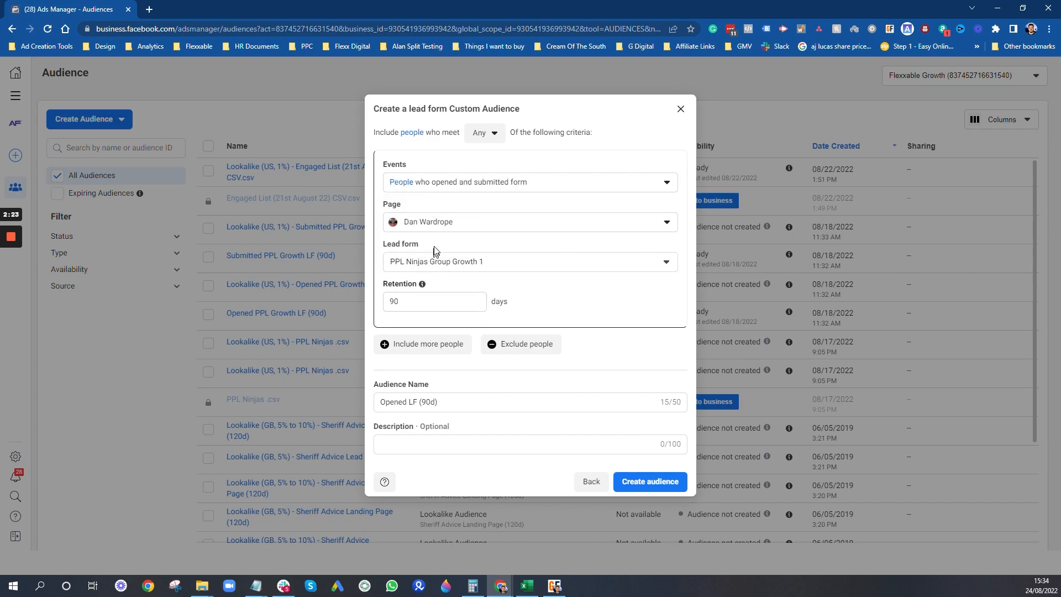
left_click_drag(409, 401, 364, 400)
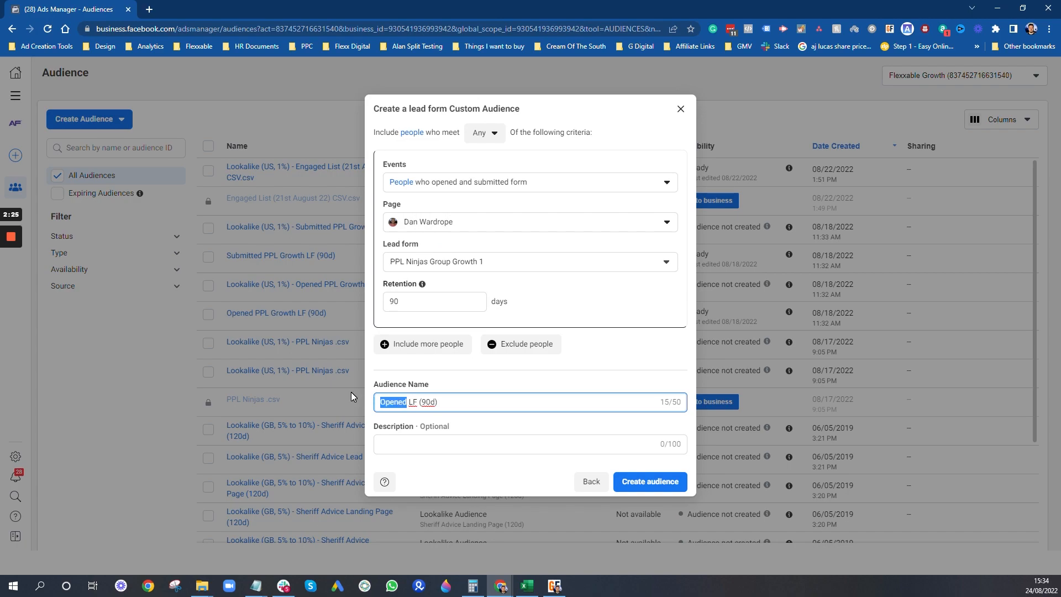
type("Submitted")
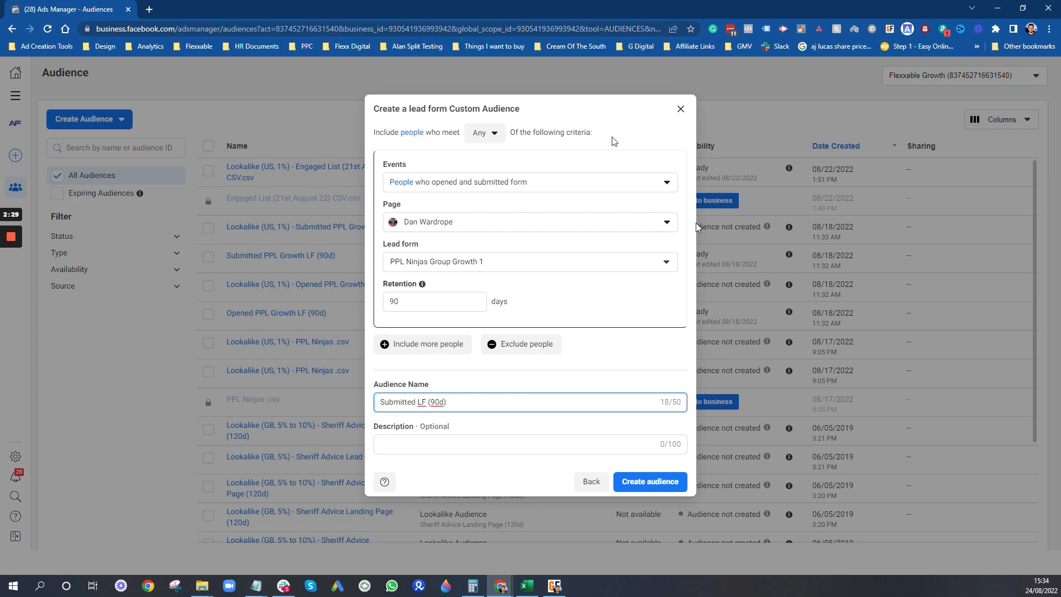
left_click(681, 109)
Set up a lookalike audience from the source Opened PPL Growth LF (90d) with United States as its location.
left_click(113, 119)
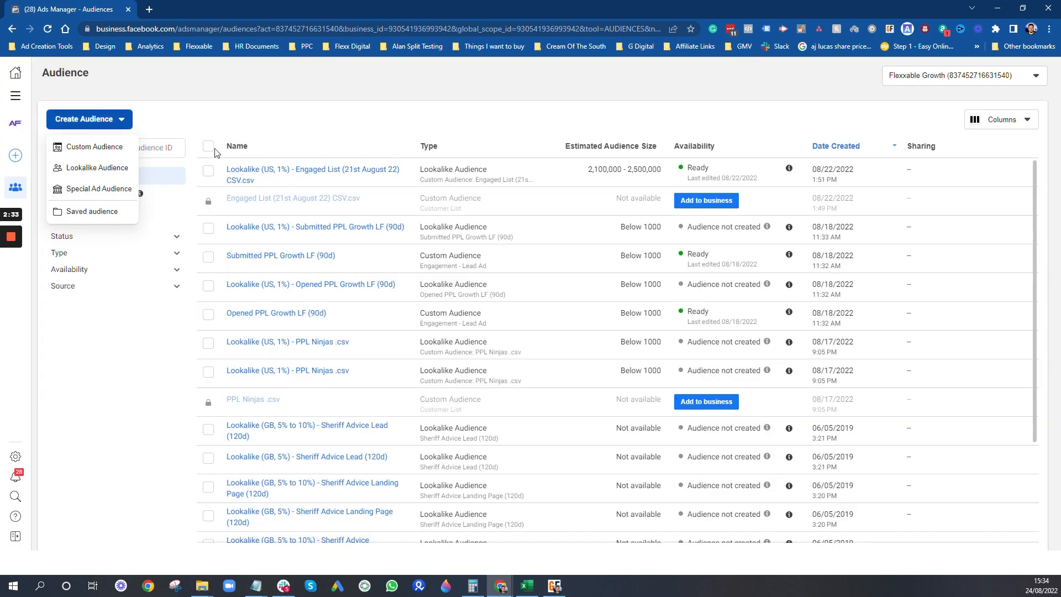
left_click(88, 167)
left_click(462, 175)
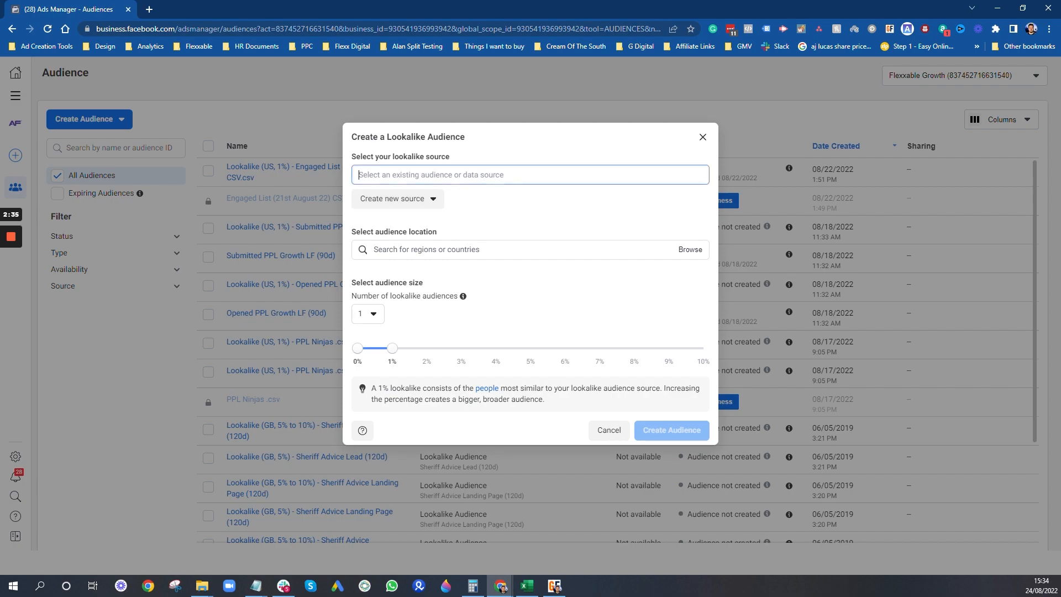
type("opened")
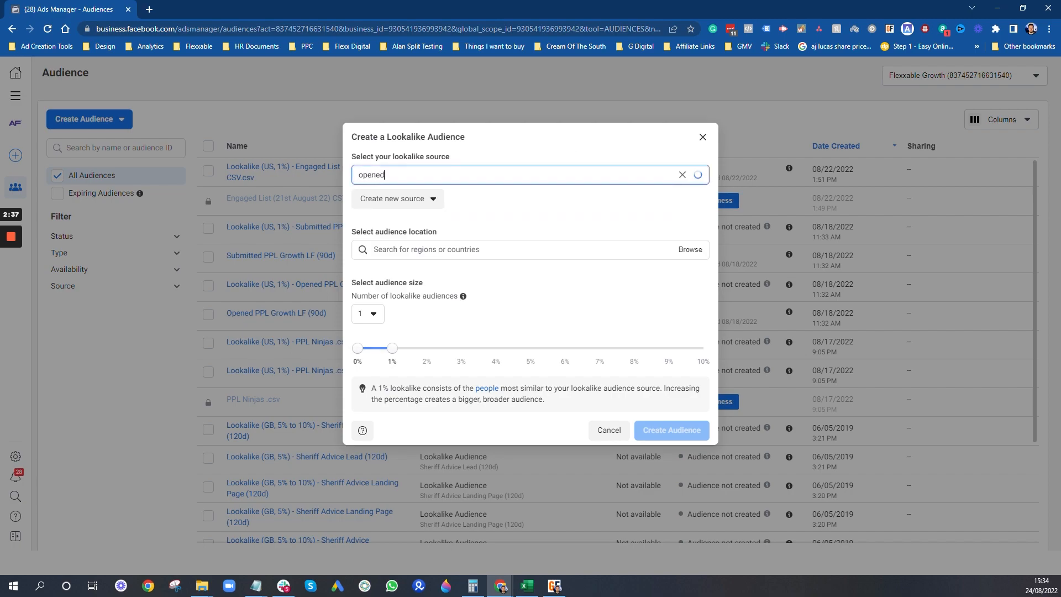
left_click(467, 201)
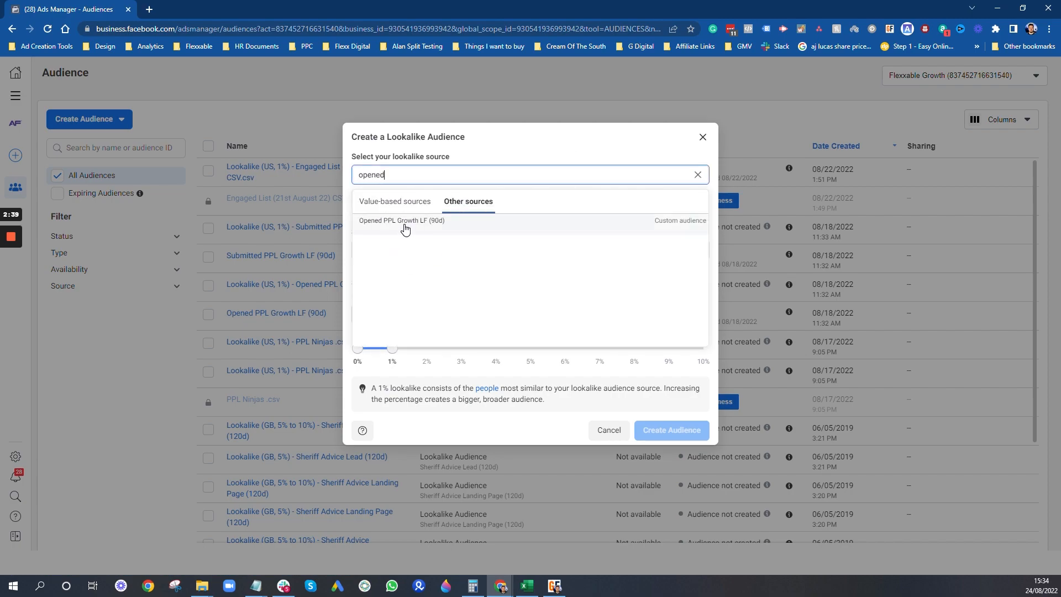
left_click(404, 226)
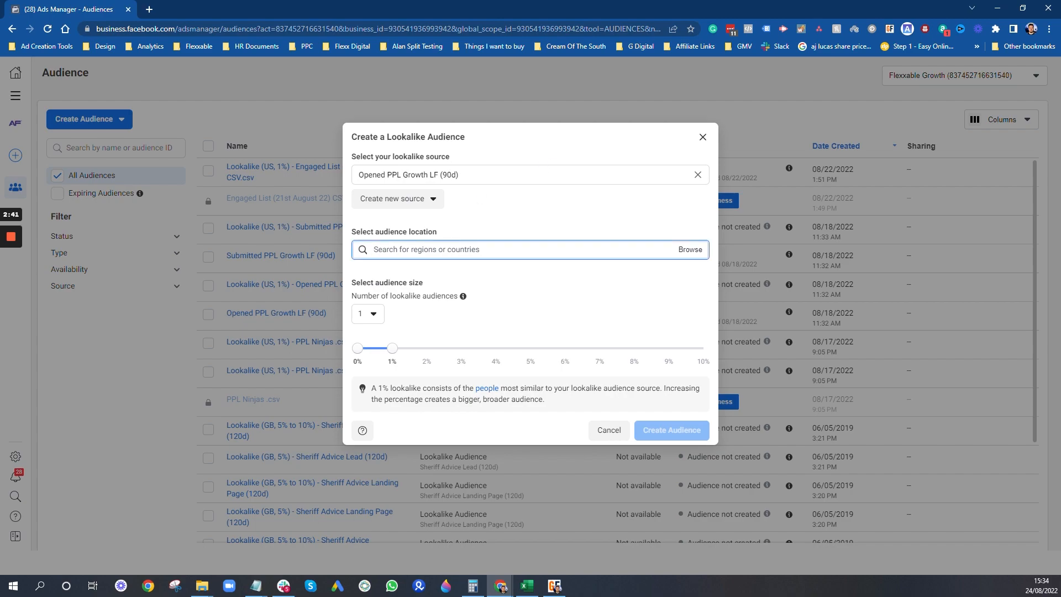
type("united states")
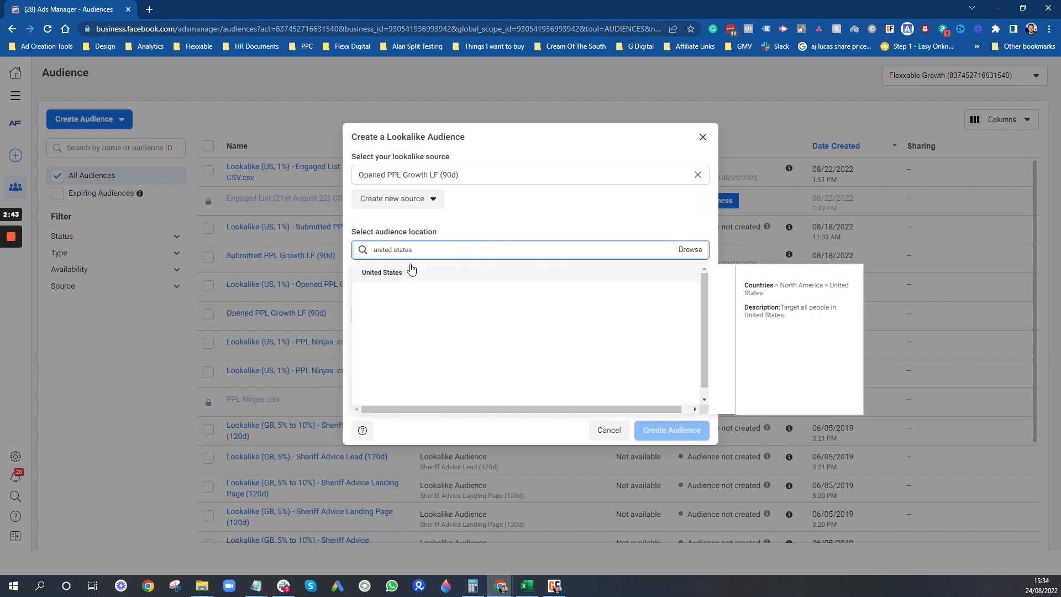
left_click(412, 271)
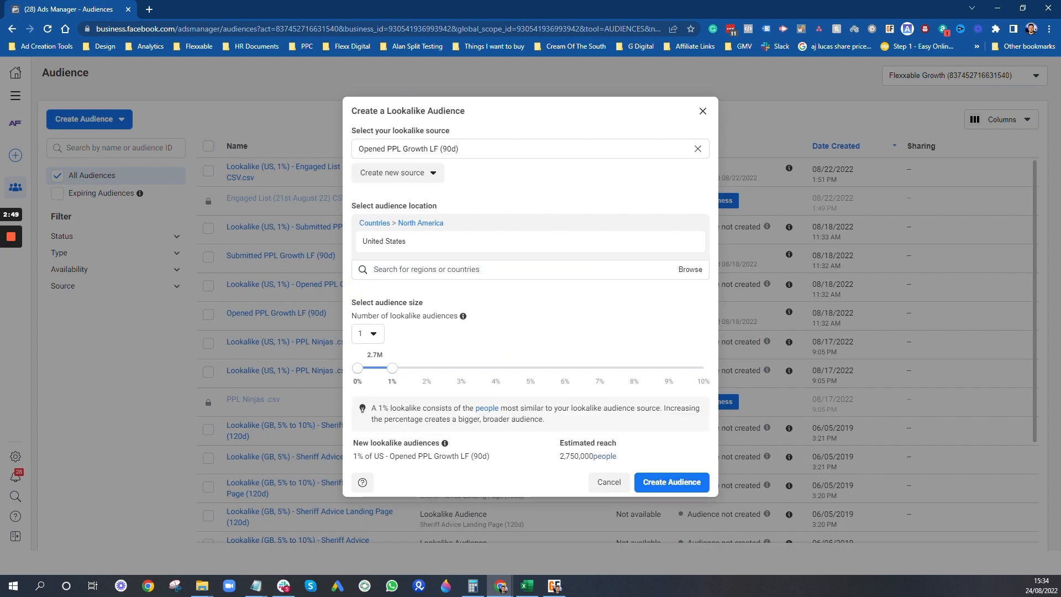
Replace the lookalike source with Submitted PPL Growth LF (90d), and close the setup without creating the audience.
left_click(450, 149)
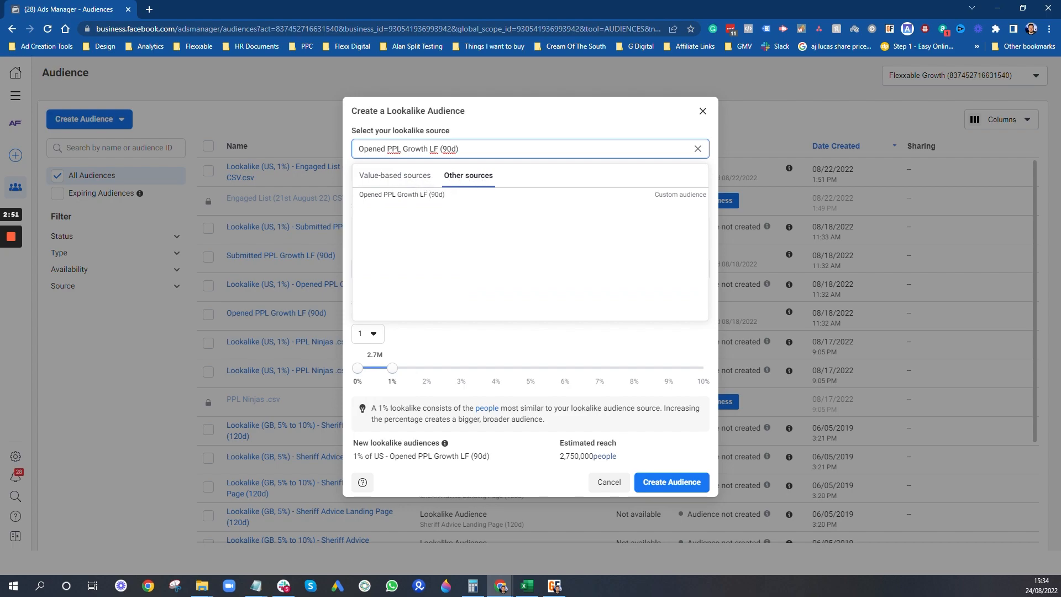
double_click(383, 149)
key("ctrl+a")
type("submi")
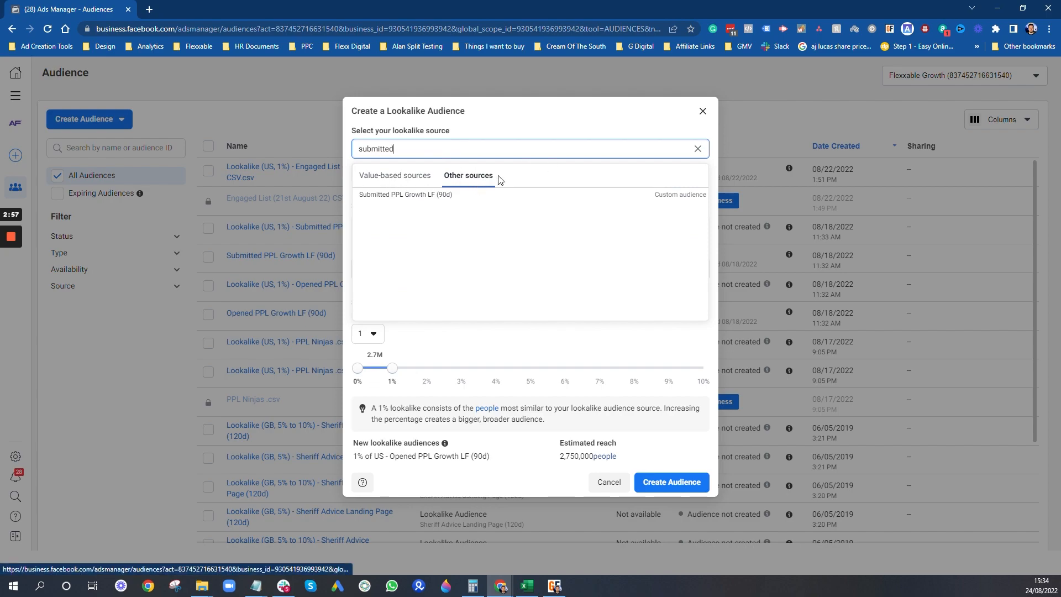
left_click(386, 198)
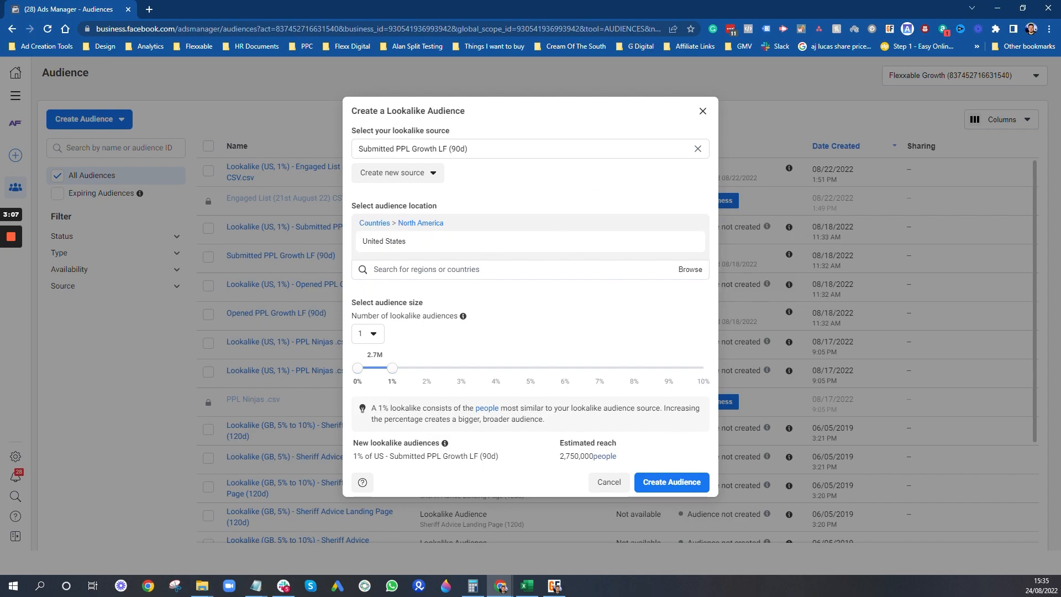
left_click(702, 112)
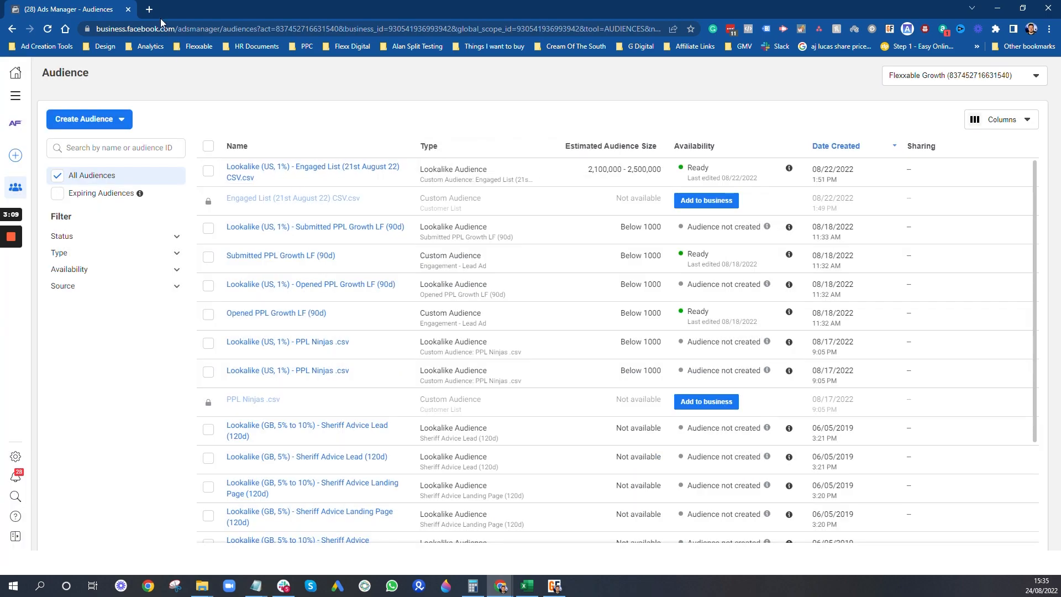
Duplicate the Engaged List LAL 1% ad set of Production Campaign | Growth PPL Ninjas once within the original campaign.
left_click(16, 96)
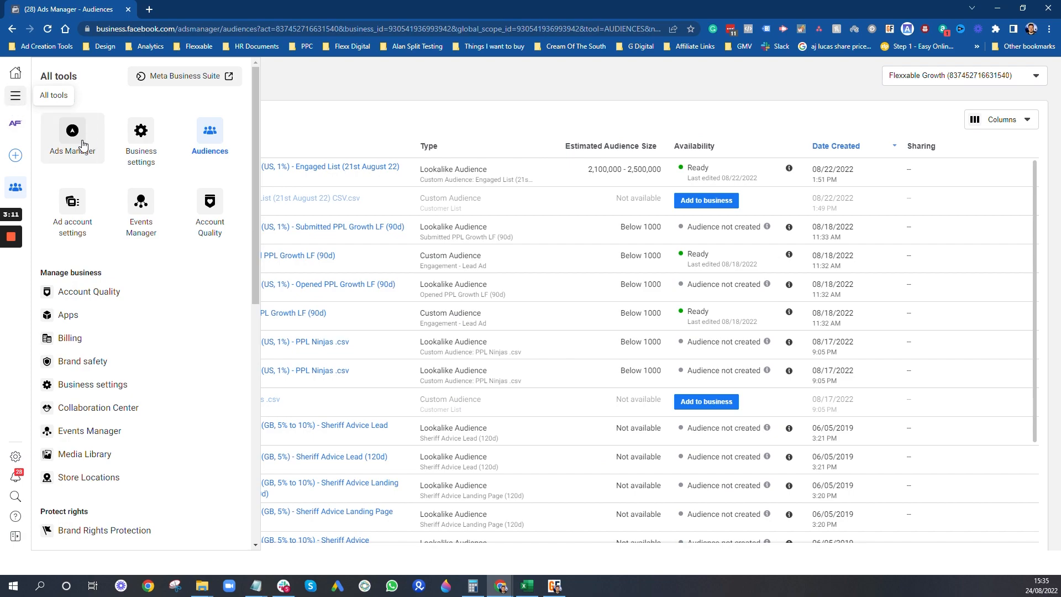
left_click(82, 145)
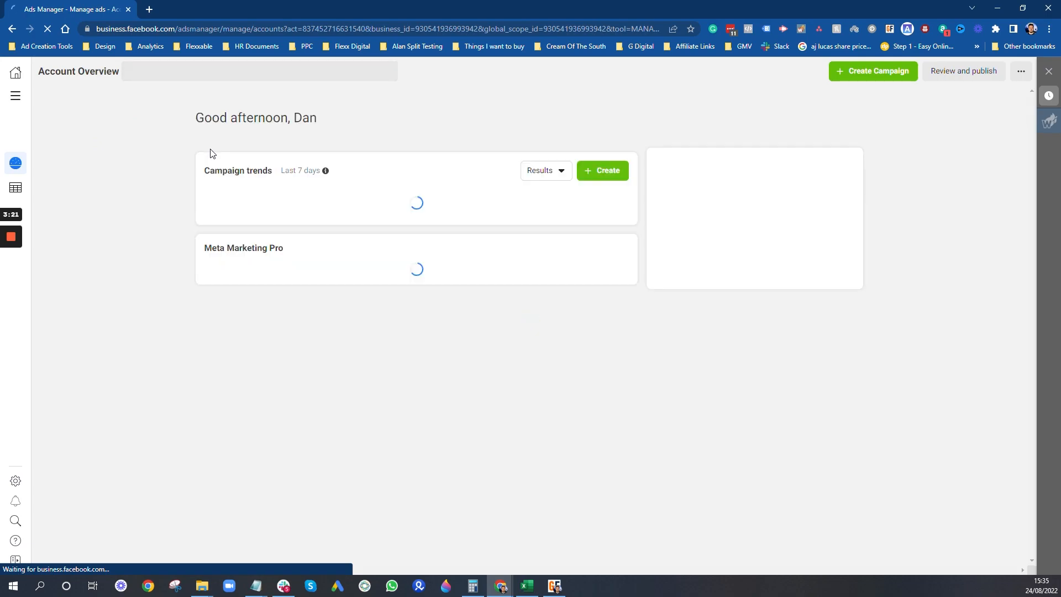
left_click(15, 187)
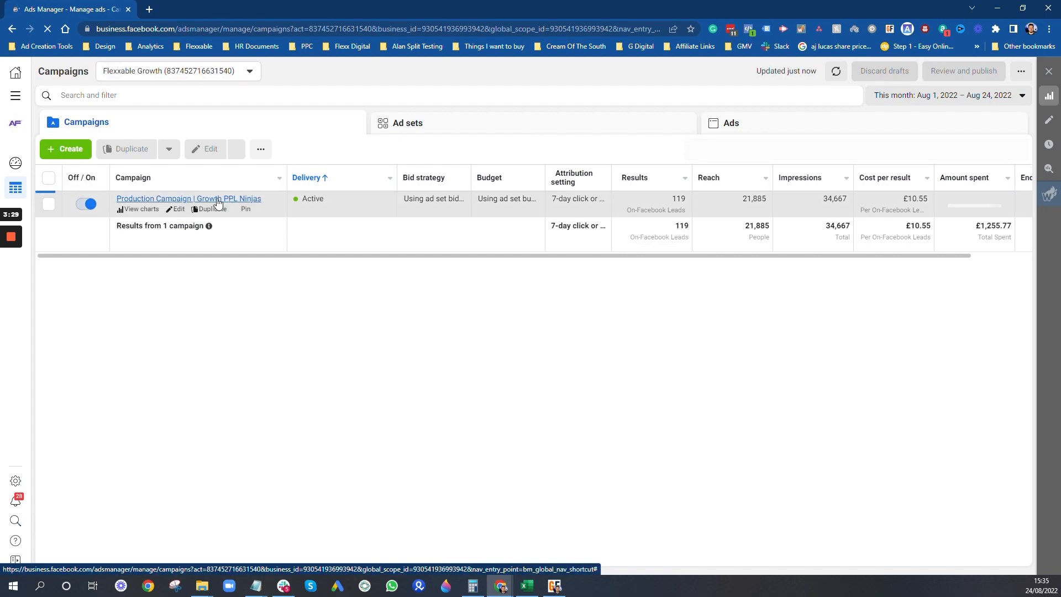
left_click(218, 200)
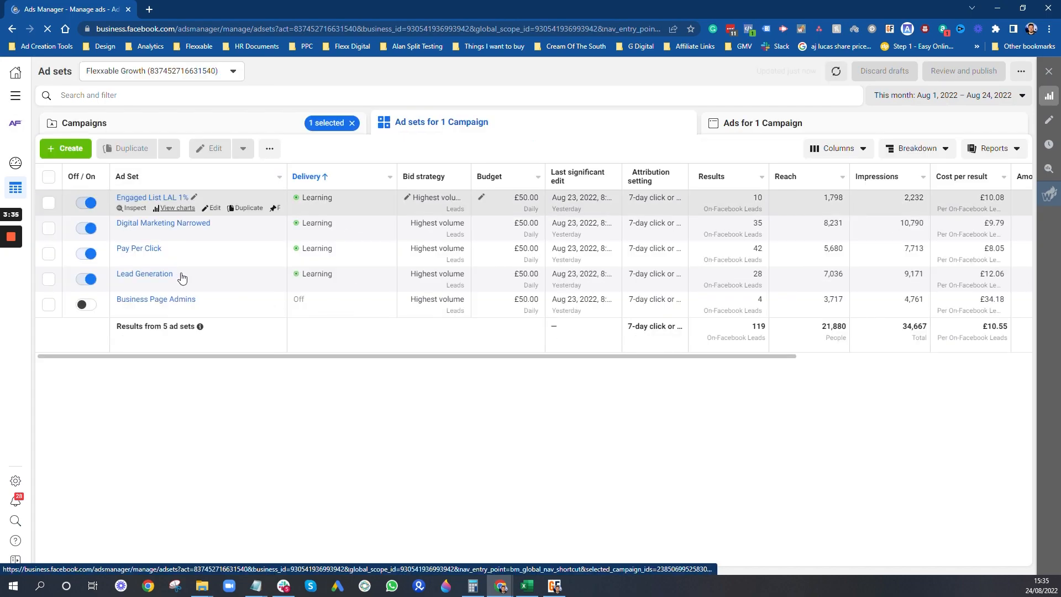
left_click(236, 208)
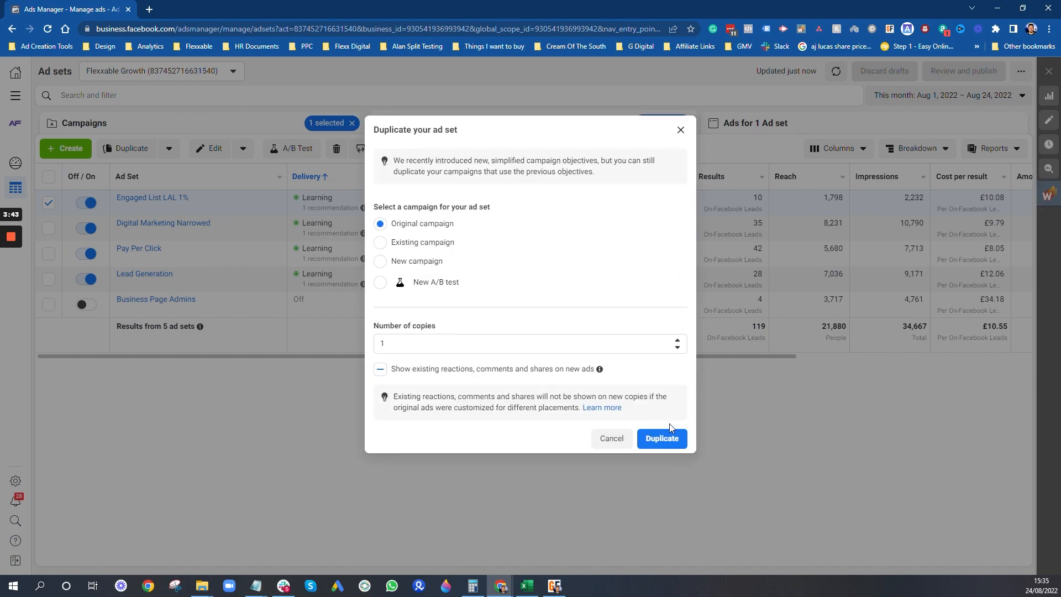
left_click(666, 438)
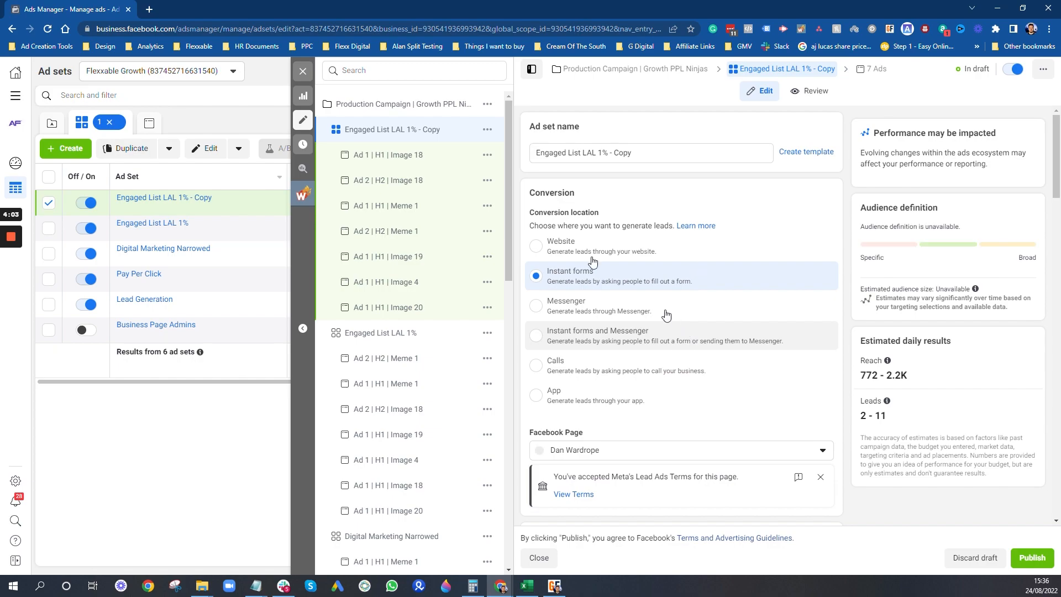
scroll(592, 293, "down", 6)
scroll(613, 259, "down", 7)
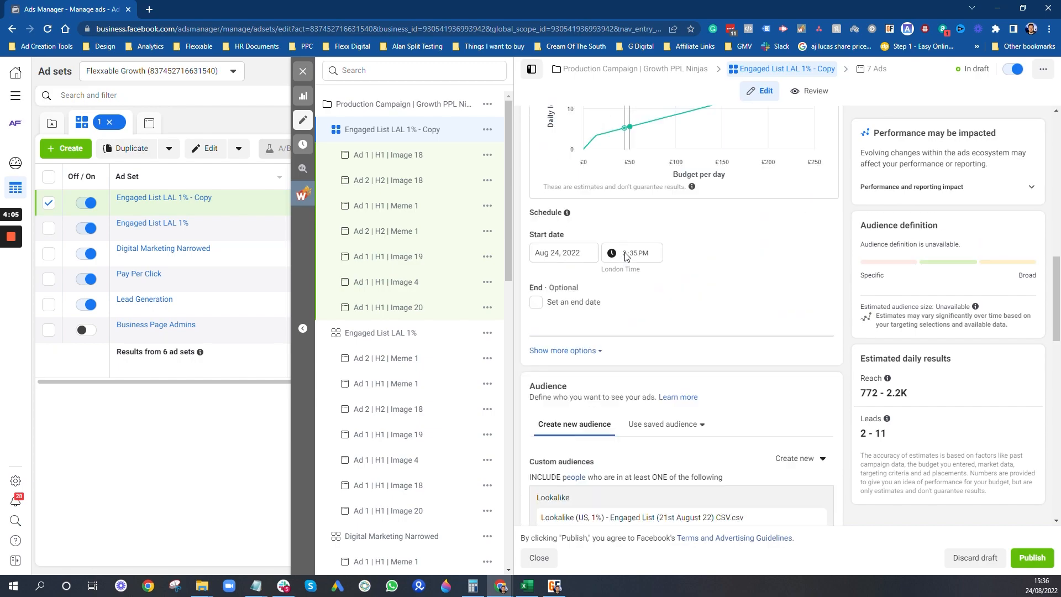
scroll(627, 256, "down", 5)
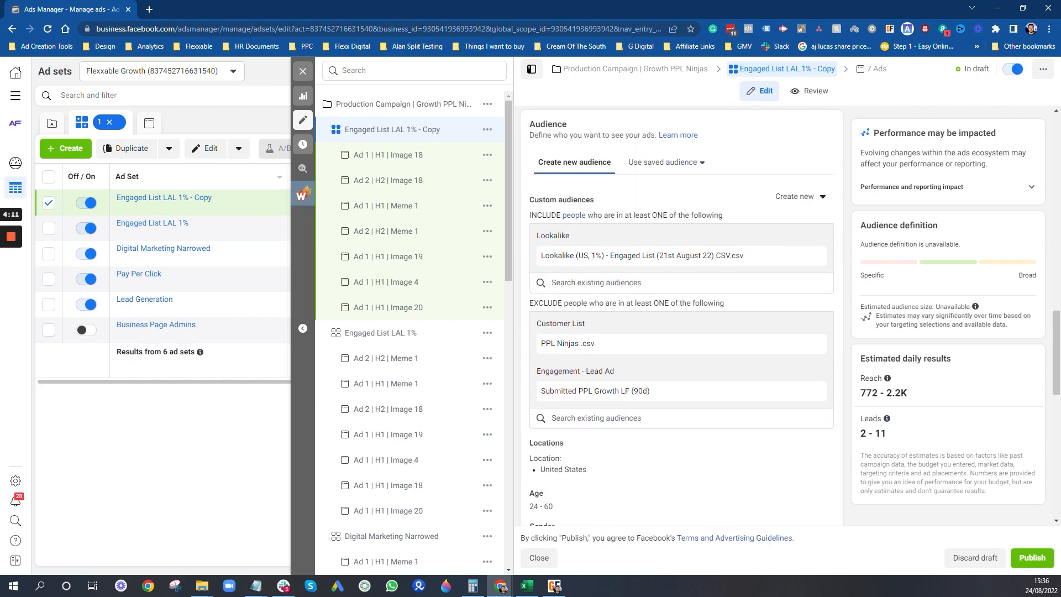
left_click(624, 283)
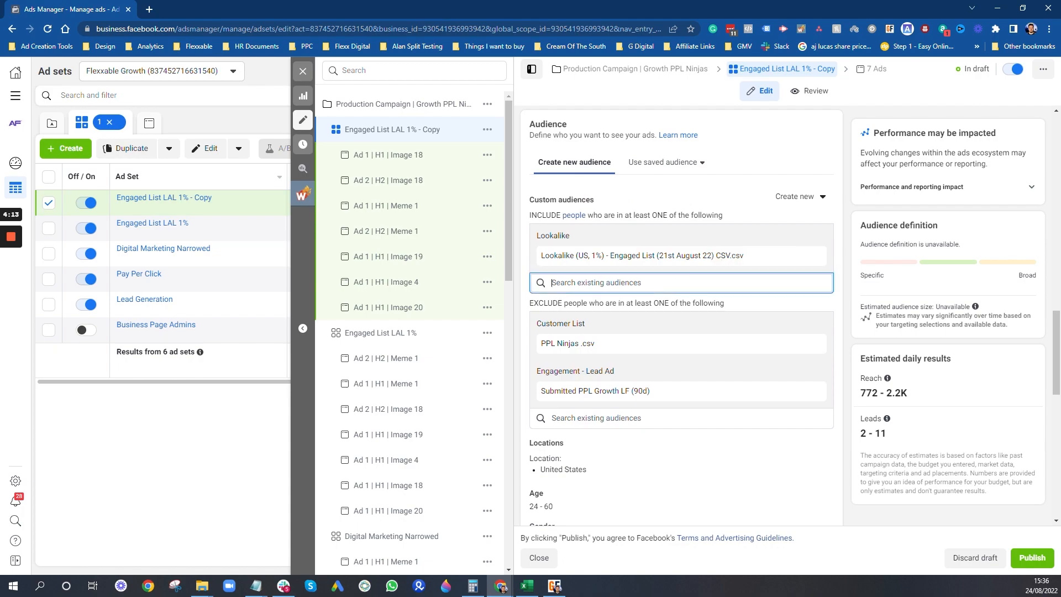
type("op")
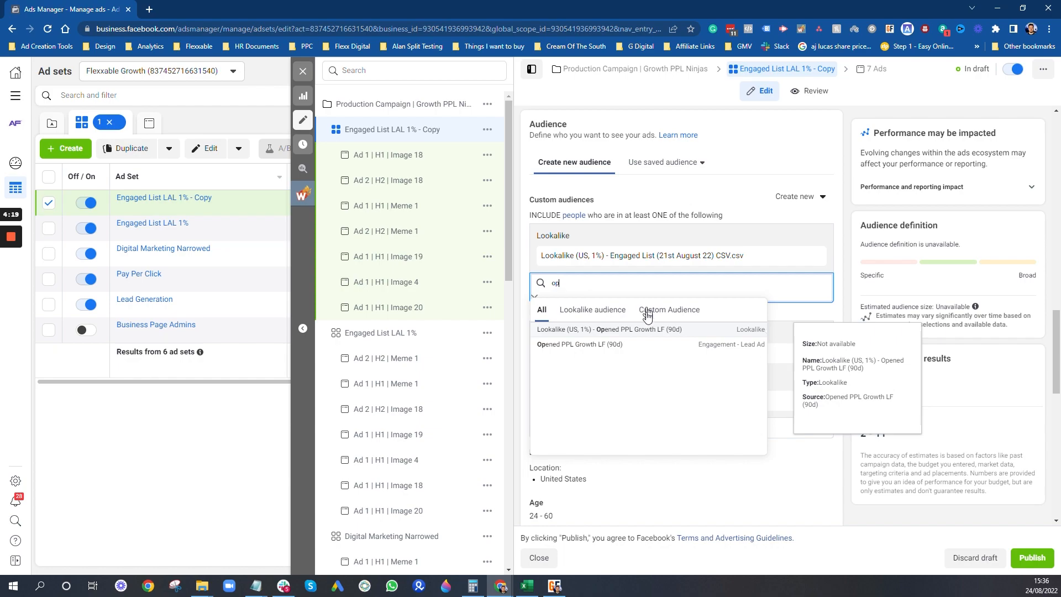
left_click(610, 344)
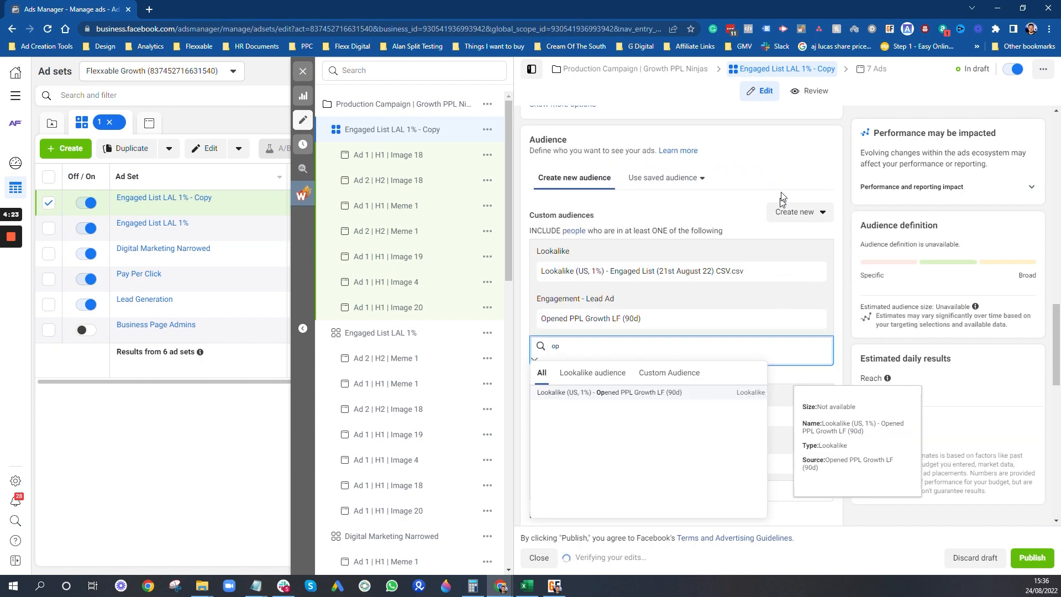
left_click(813, 158)
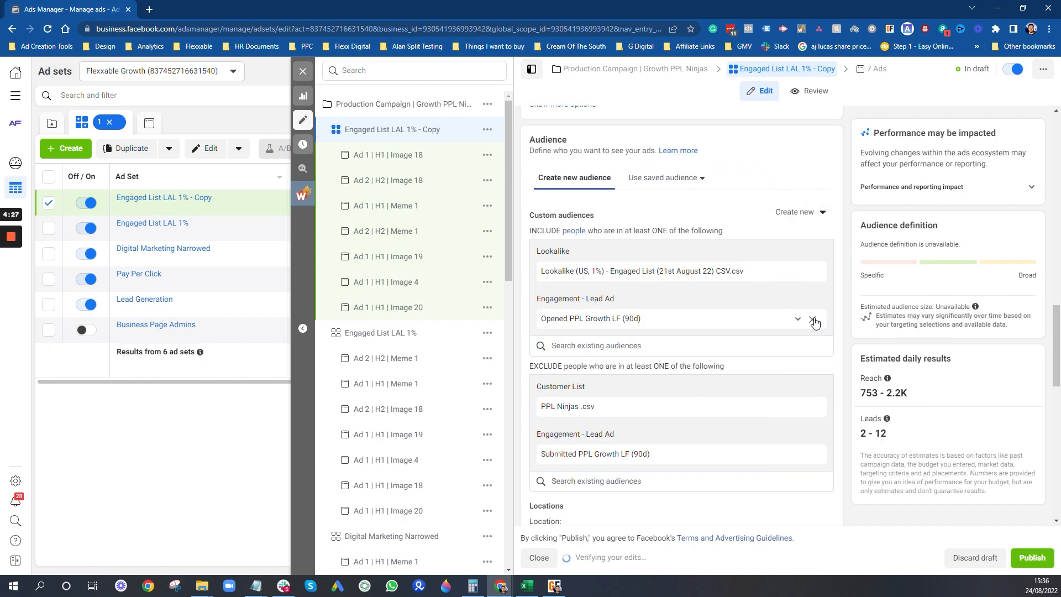
left_click(813, 324)
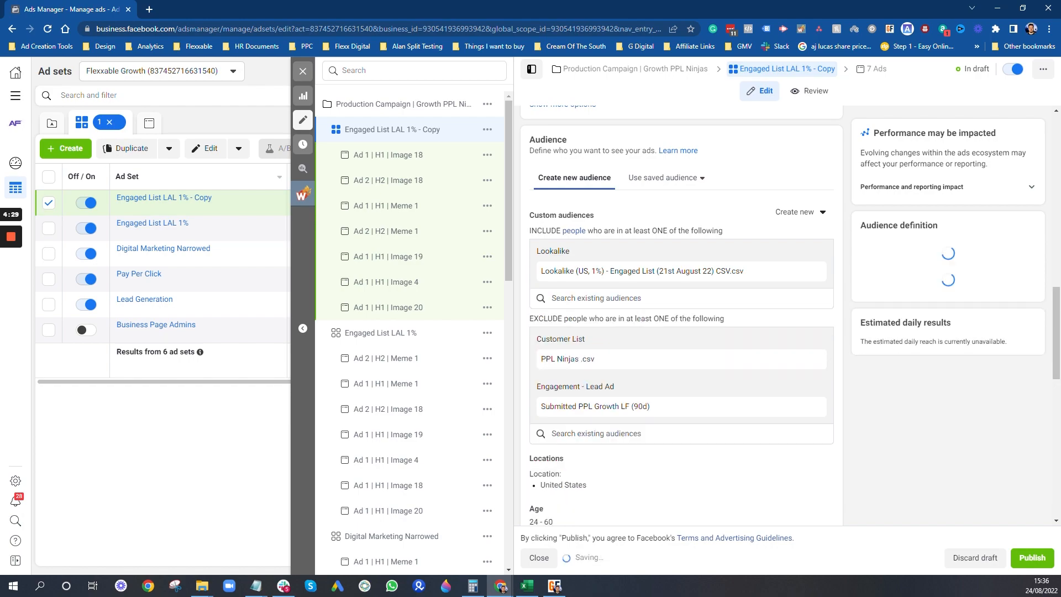
Include the lookalike audience Lookalike (US, 1%) - Opened PPL Growth LF (90d) in the copied ad set's custom audiences.
left_click(650, 299)
left_click(666, 329)
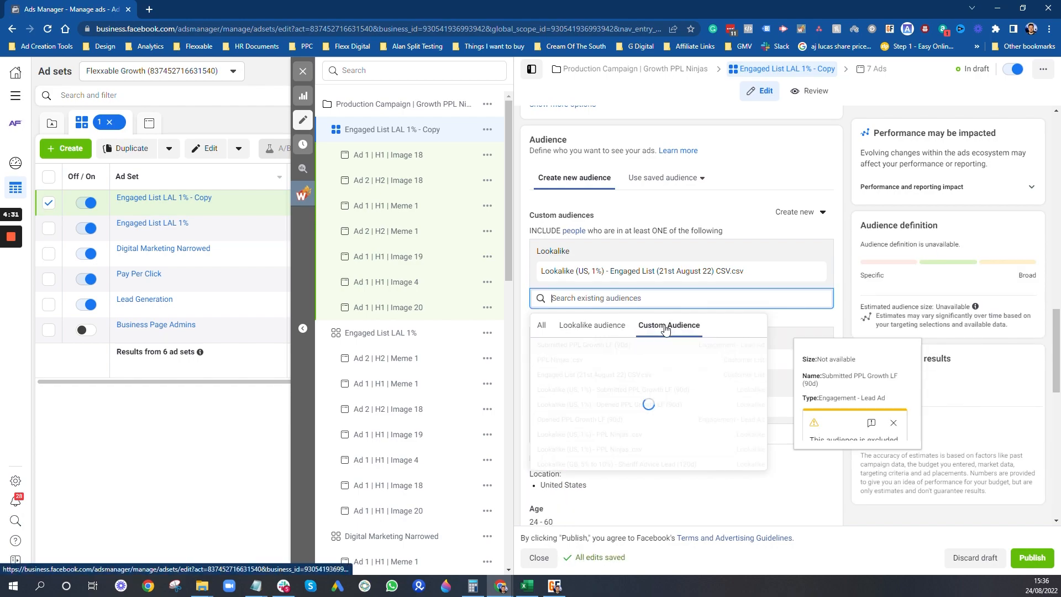
left_click(617, 330)
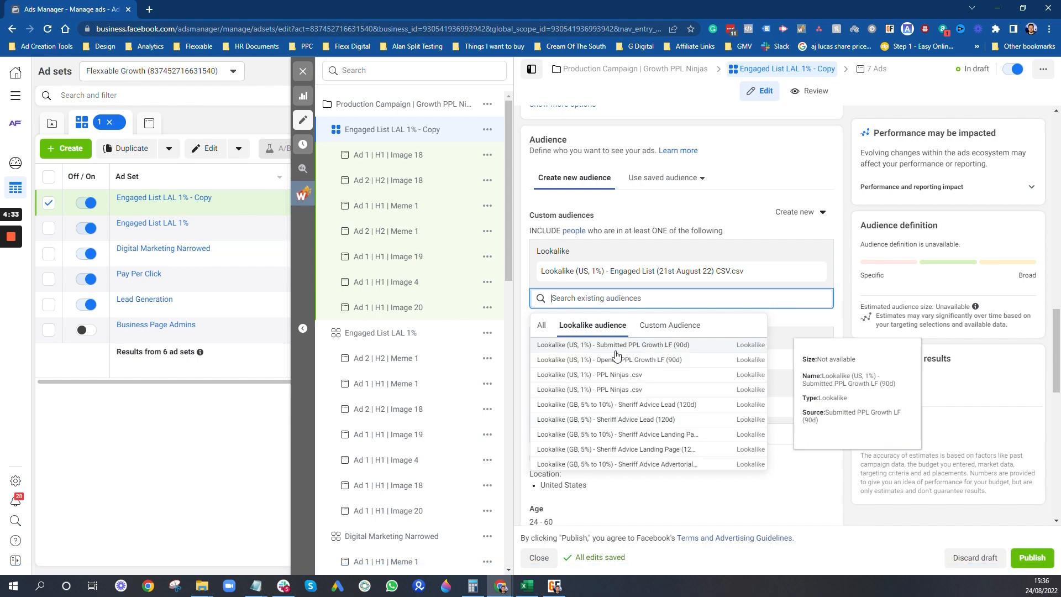
left_click(625, 360)
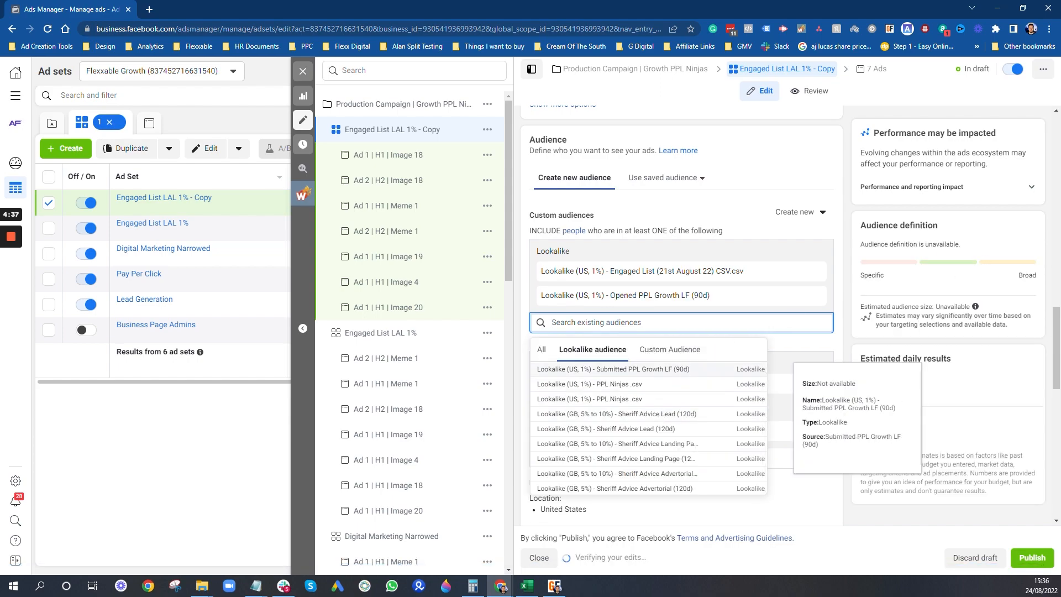
left_click(848, 278)
Remove the PPL Ninjas .csv customer list and Submitted PPL Growth LF (90d) from the ad set's excluded audiences.
scroll(652, 384, "down", 2)
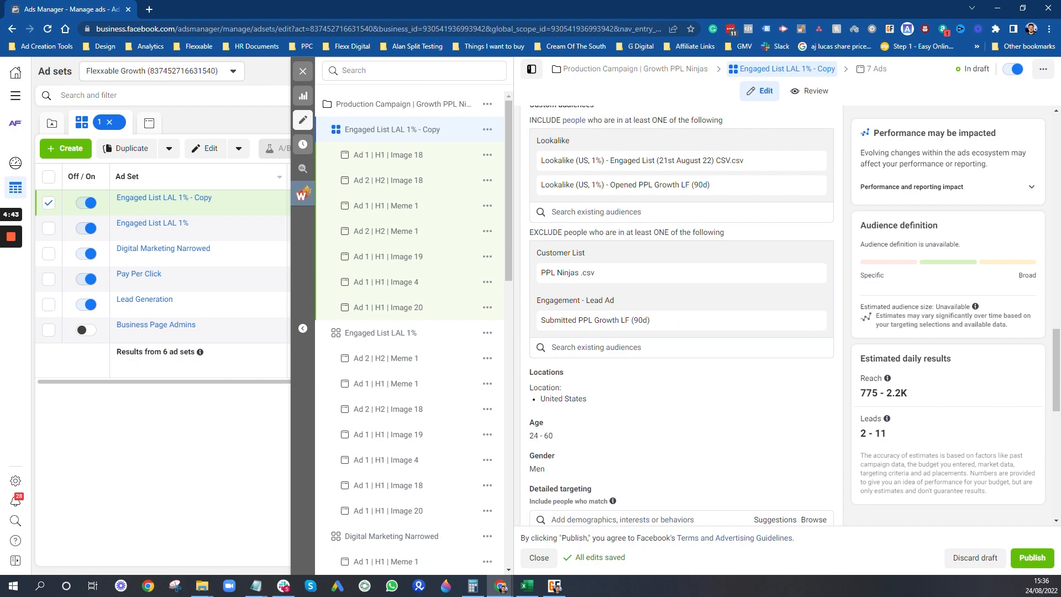
scroll(622, 297, "down", 3)
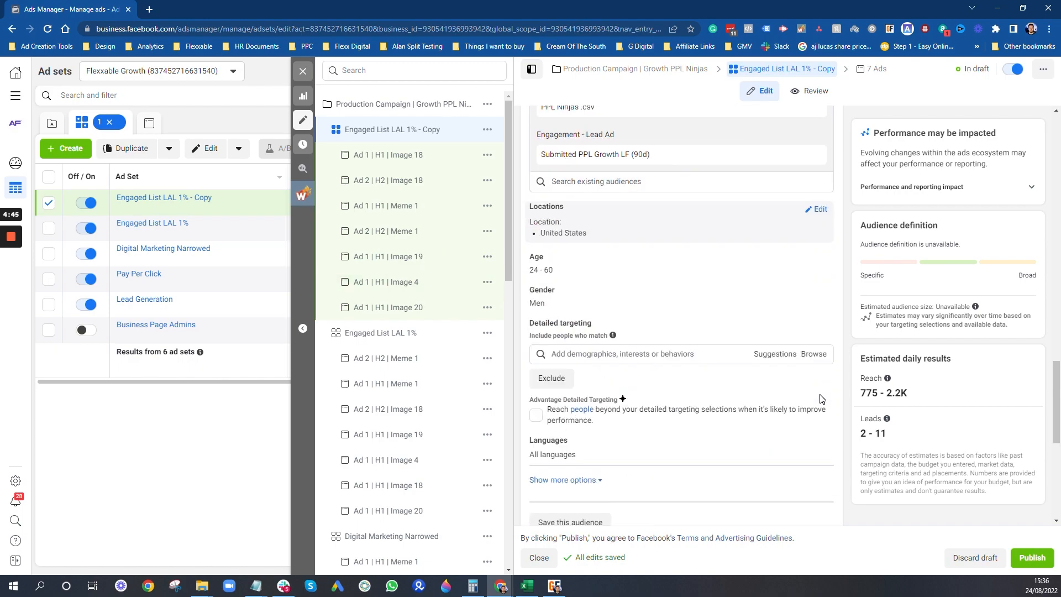
scroll(622, 297, "up", 3)
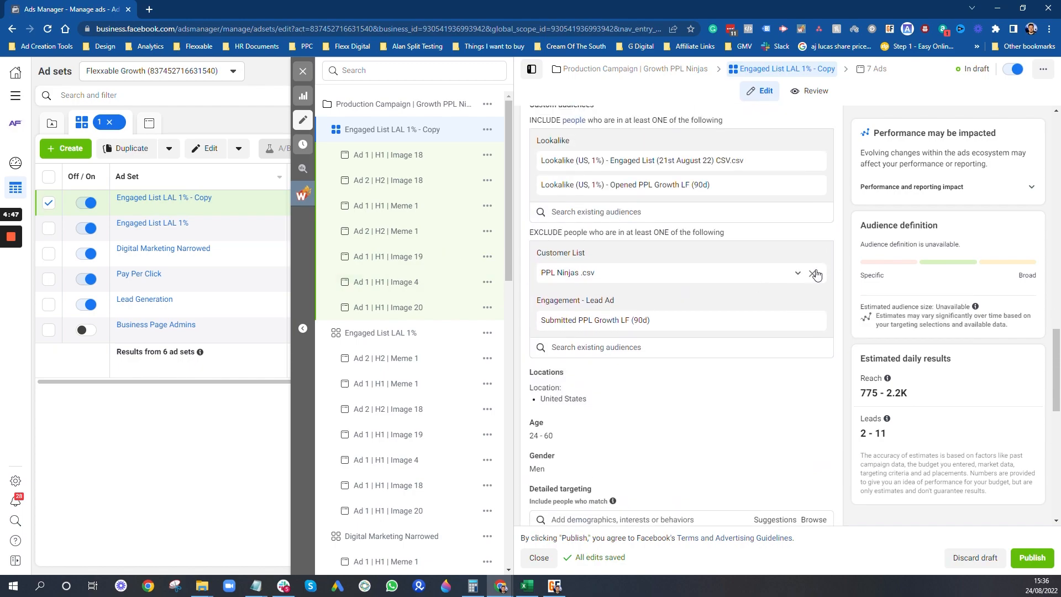
left_click(812, 274)
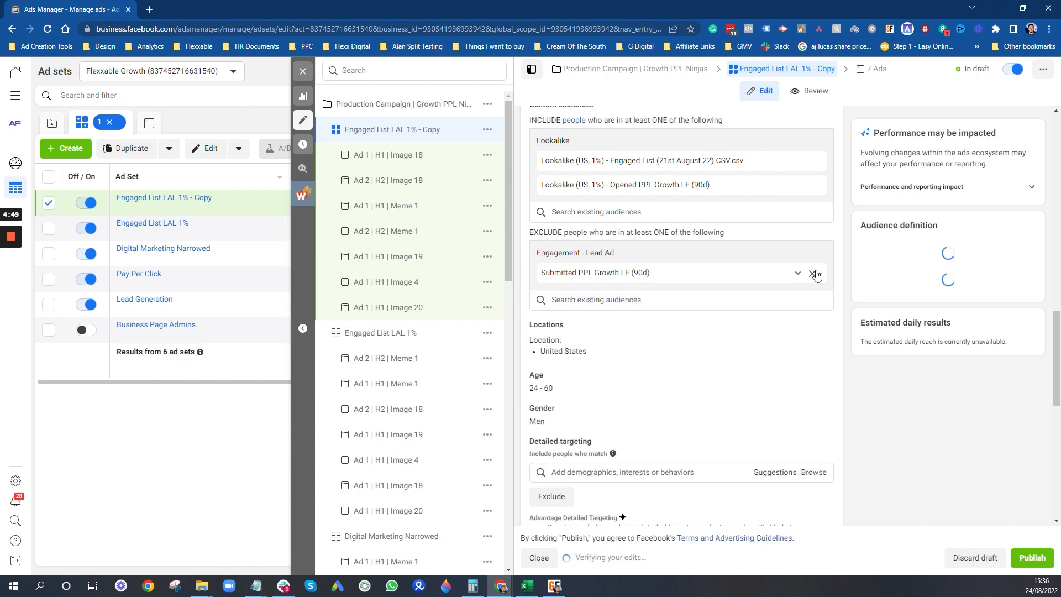
left_click(812, 274)
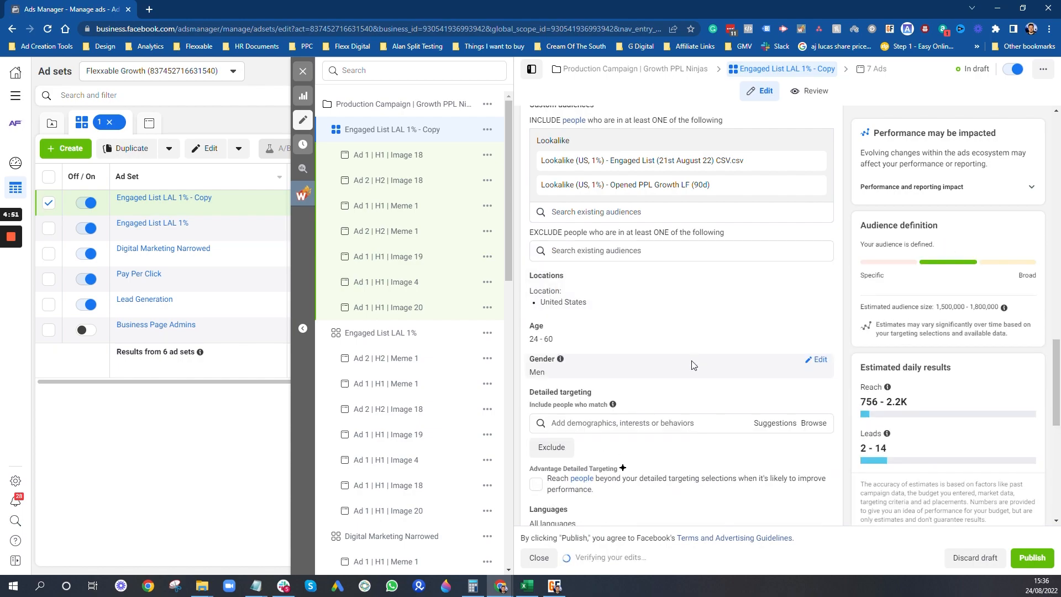
Add the interest Digital marketing to the ad set's detailed targeting.
scroll(678, 388, "down", 6)
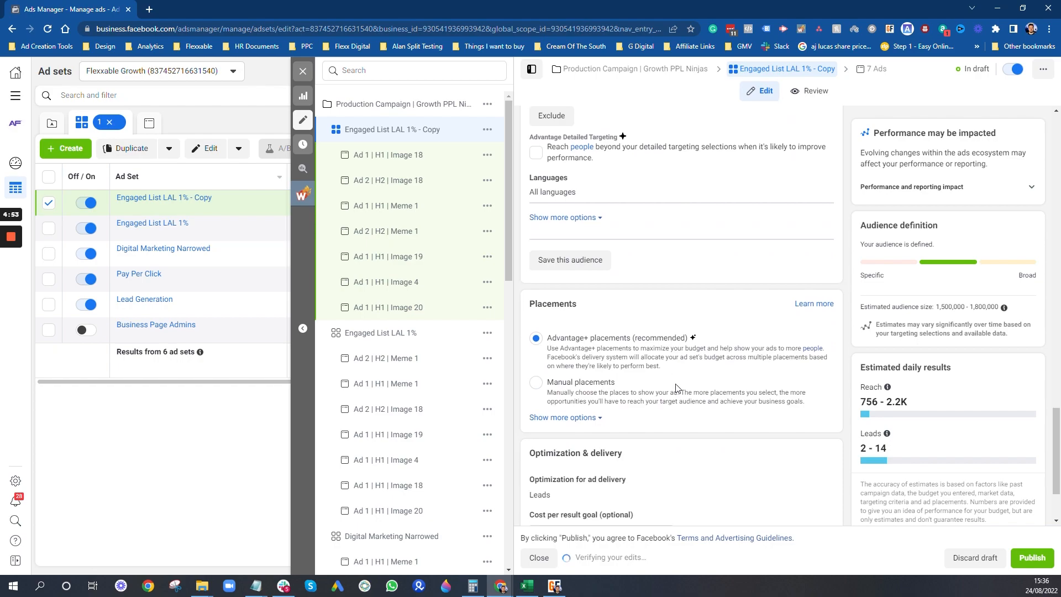
scroll(713, 388, "down", 2)
scroll(815, 332, "up", 3)
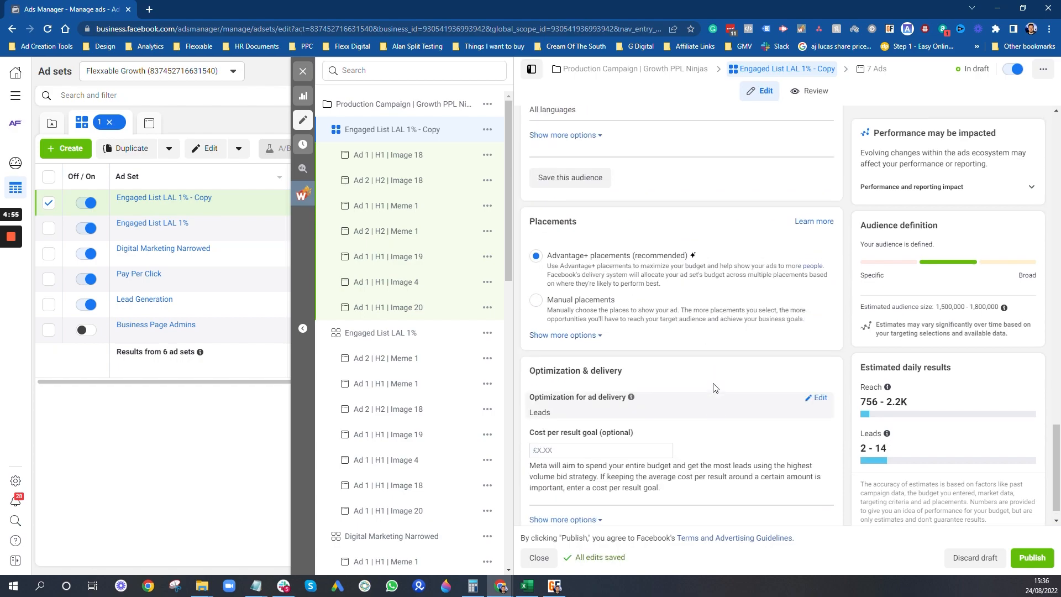
scroll(626, 308, "up", 2)
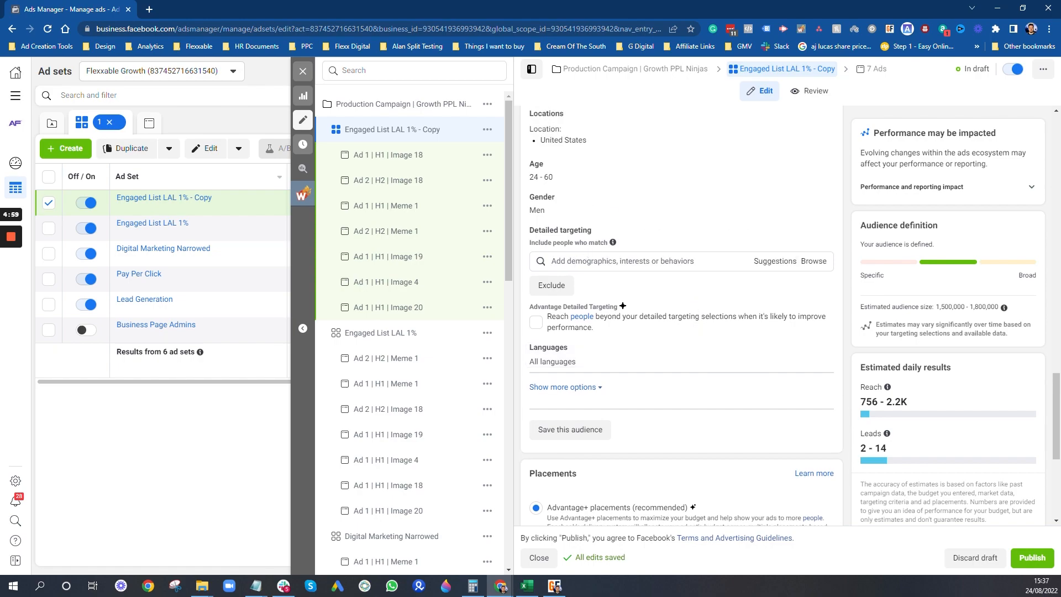
left_click(619, 261)
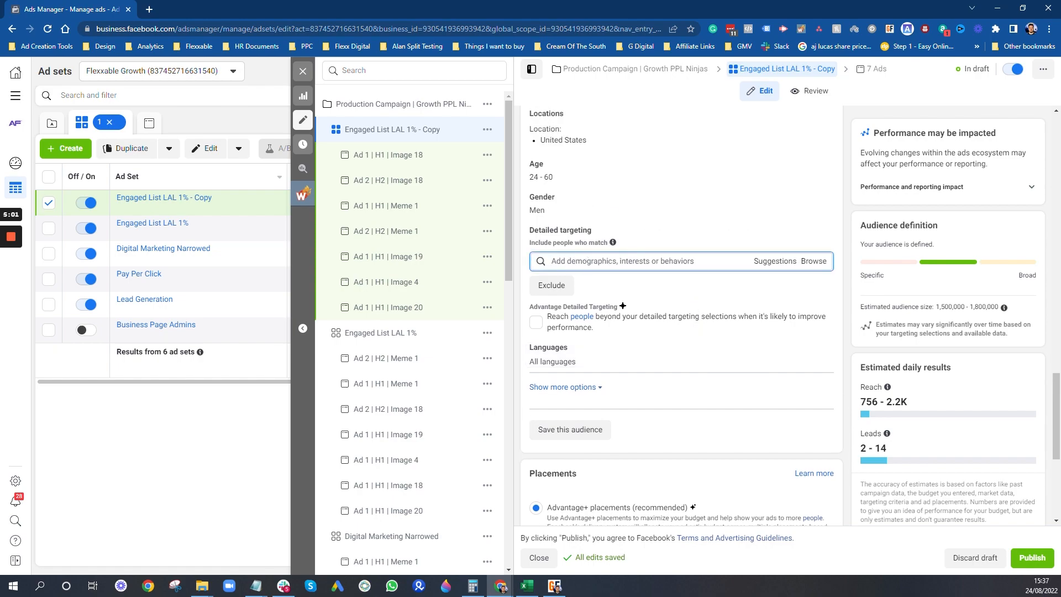
type("digital marketing")
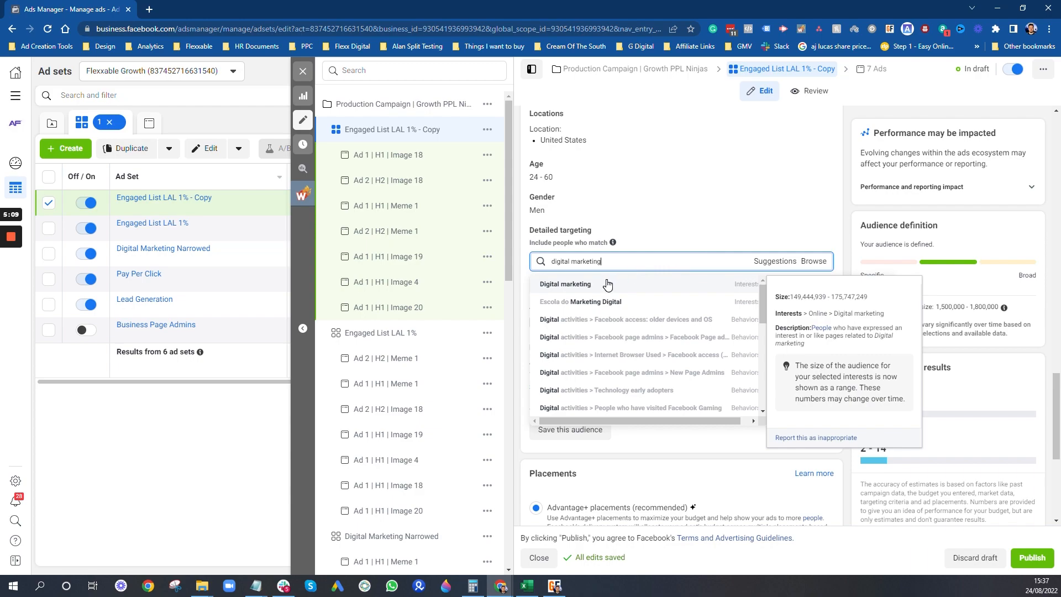
left_click(607, 284)
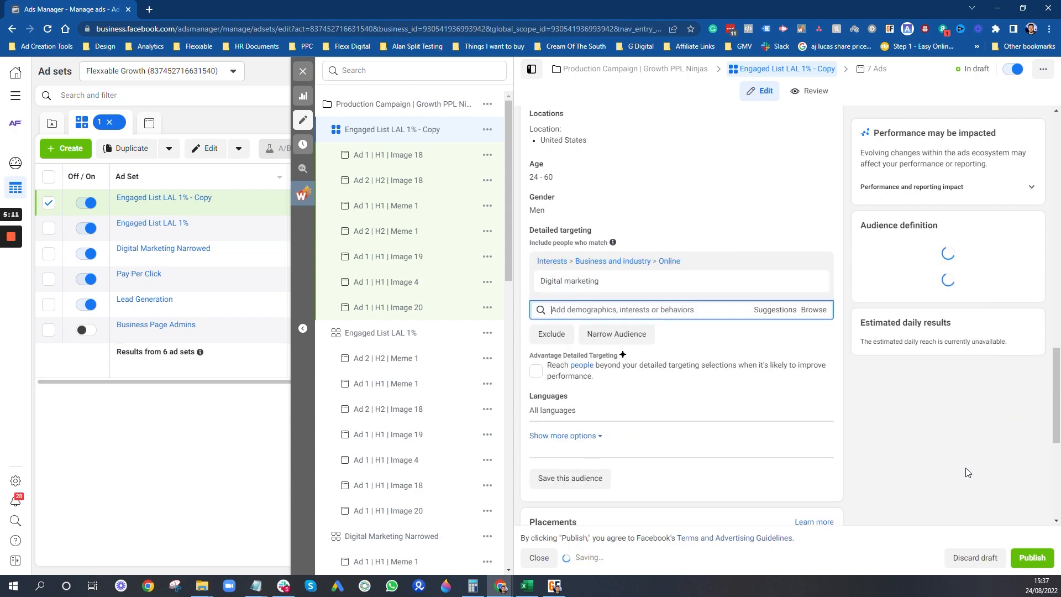
left_click(967, 473)
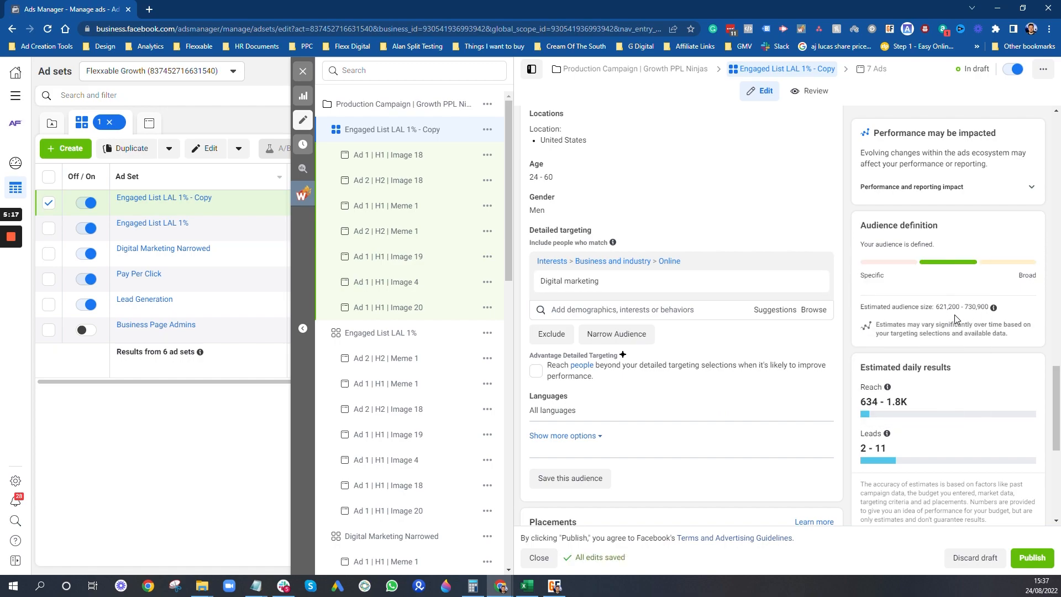
Add the interest Gary Vaynerchuk alongside Digital marketing in the detailed targeting.
scroll(725, 303, "up", 5)
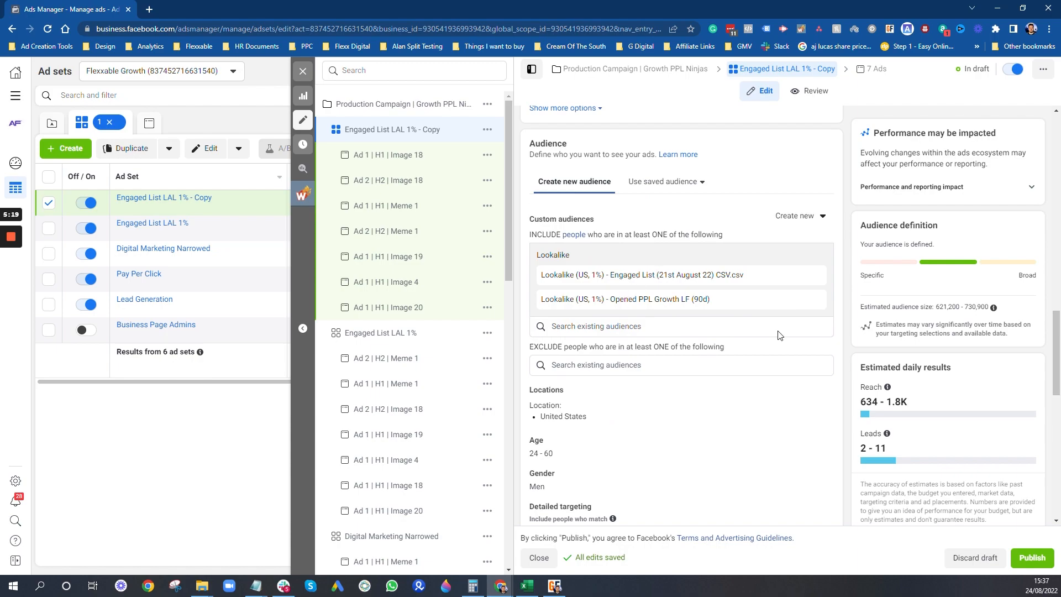
scroll(693, 289, "down", 5)
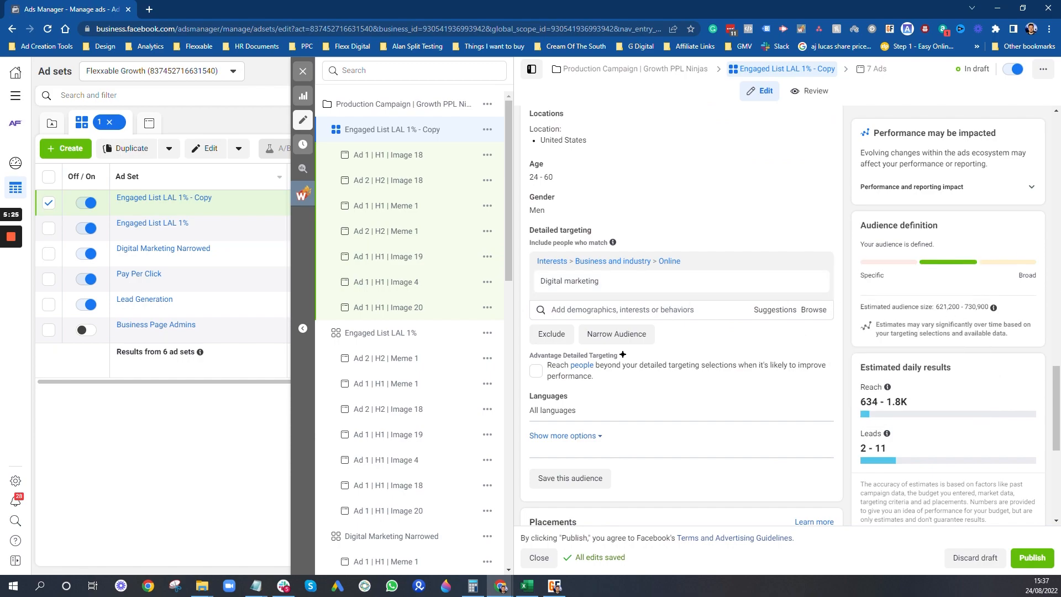
left_click(608, 309)
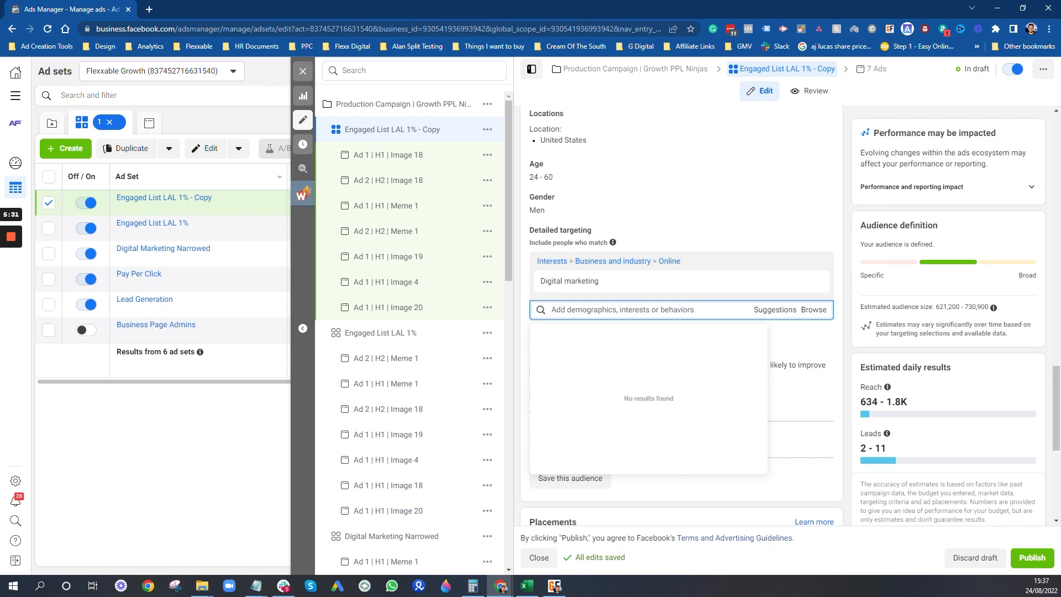
type("gary v")
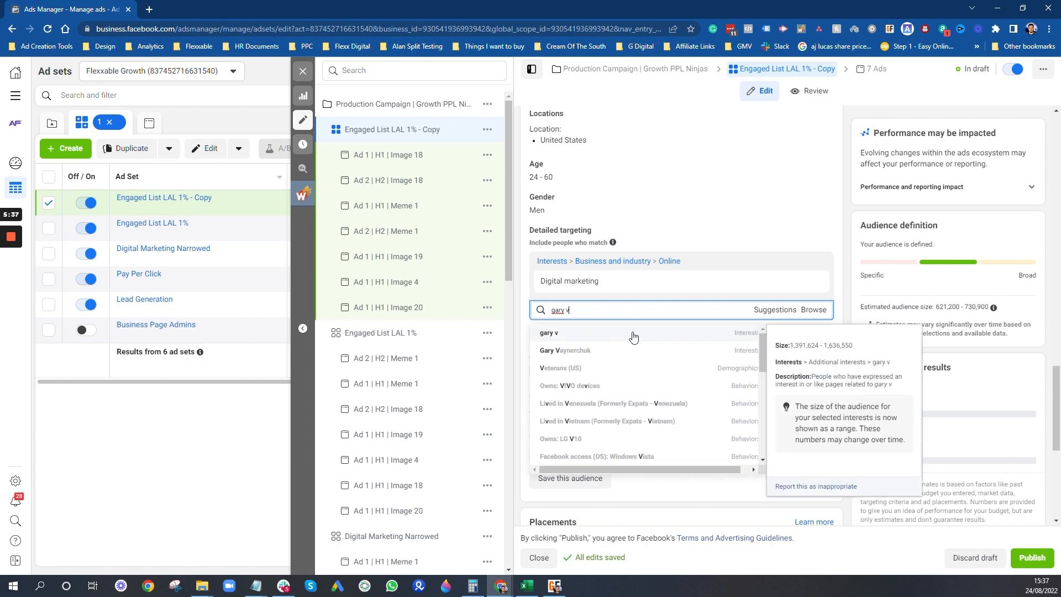
left_click(562, 353)
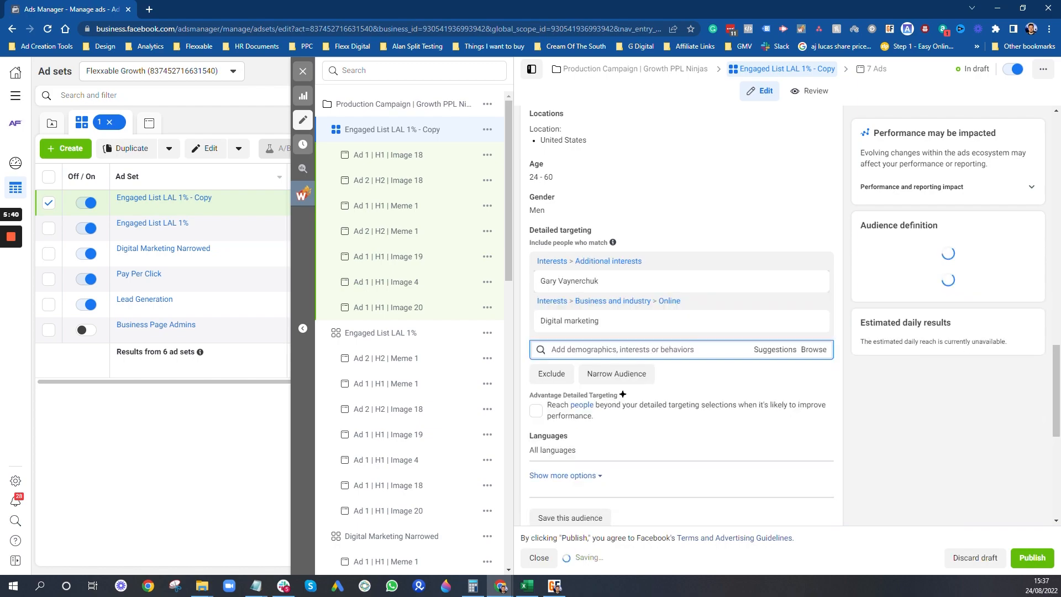
left_click(771, 231)
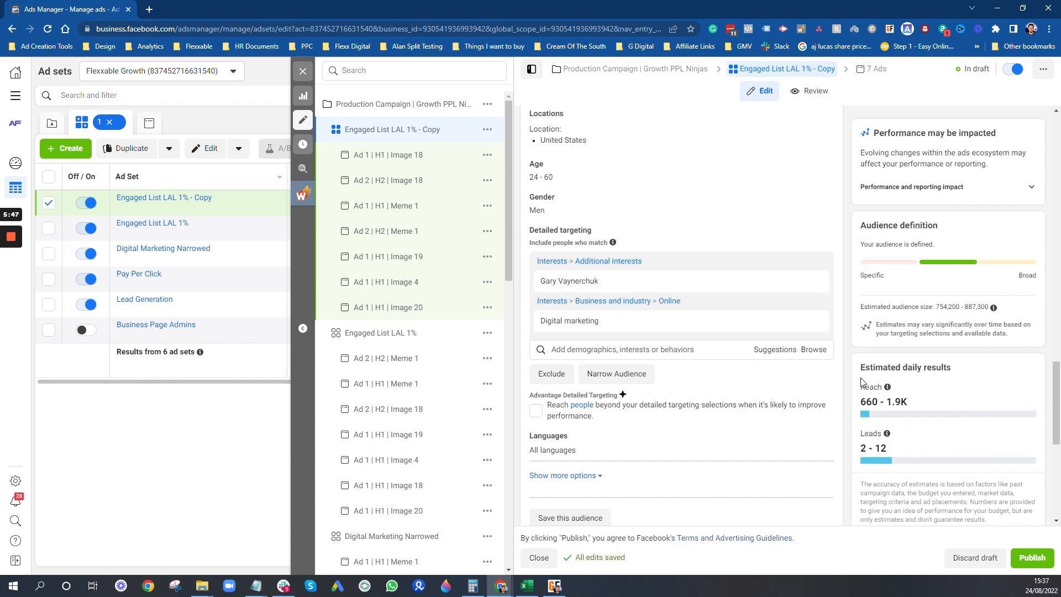
Review the ad set's included lookalike audiences, exclusions, demographics and detailed targeting interests together with the estimated audience size.
scroll(849, 208, "up", 5)
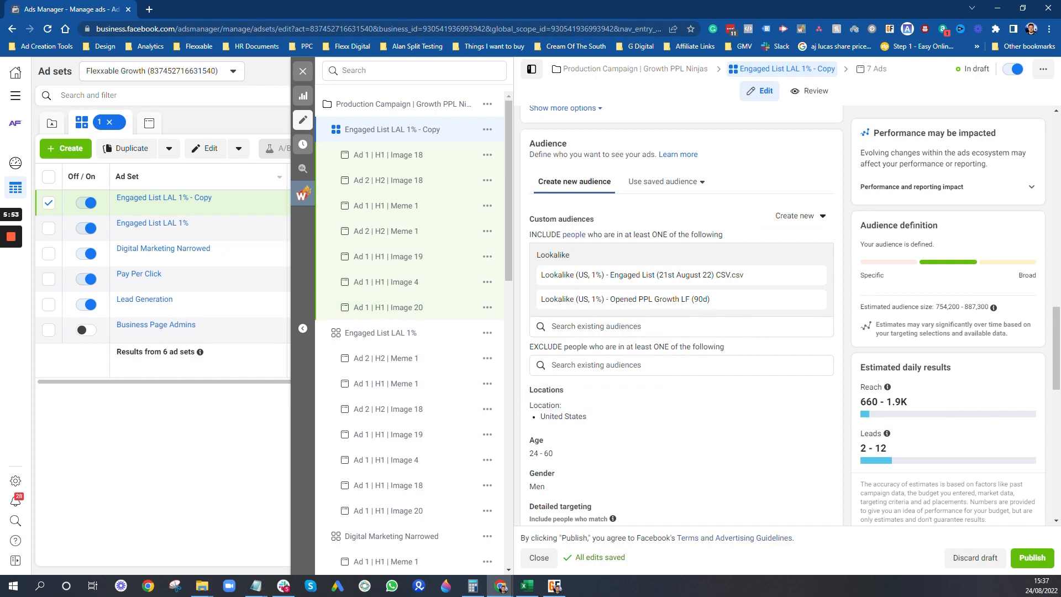
scroll(653, 406, "down", 2)
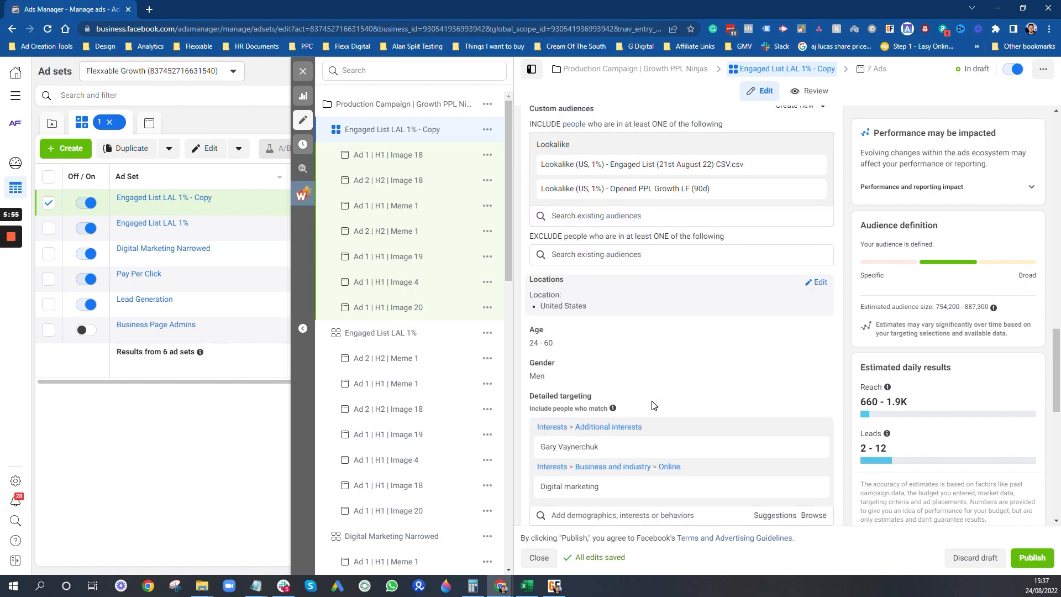
scroll(653, 409, "down", 1)
mouse_move(609, 388)
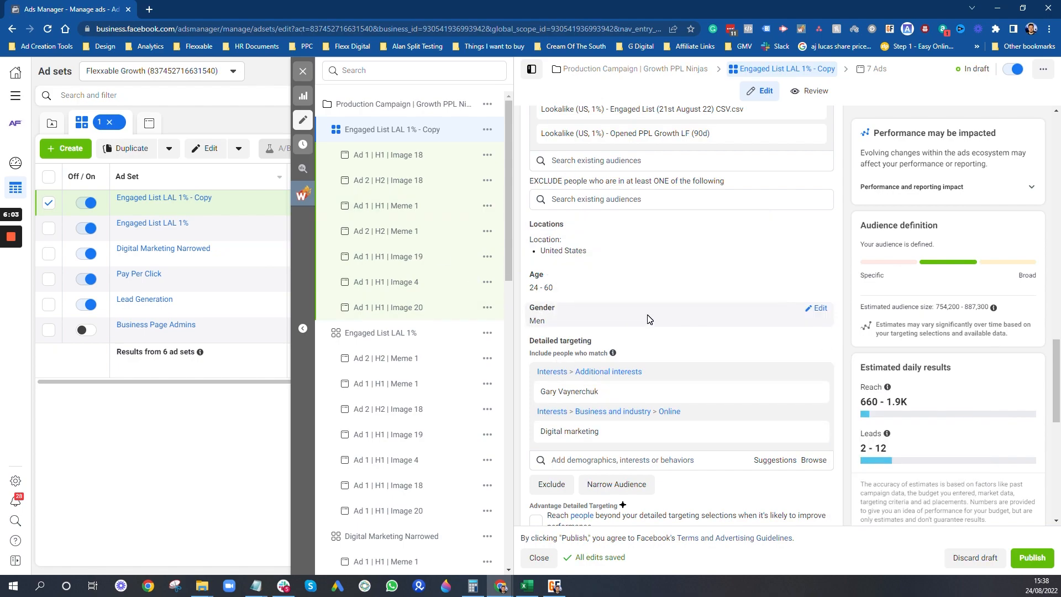
scroll(641, 306, "up", 3)
scroll(631, 292, "down", 4)
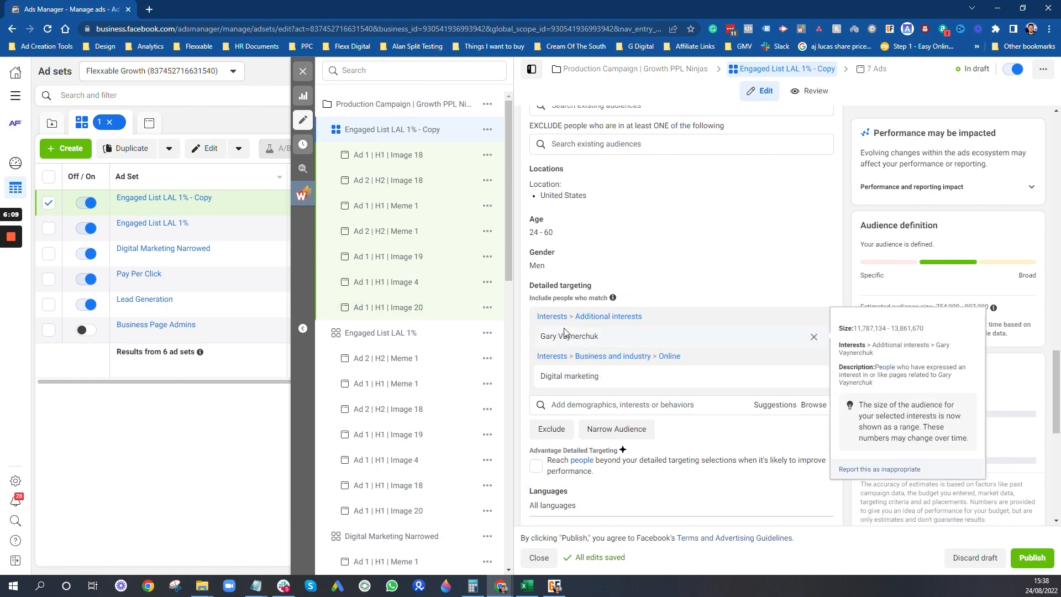
scroll(652, 293, "up", 4)
scroll(653, 293, "up", 1)
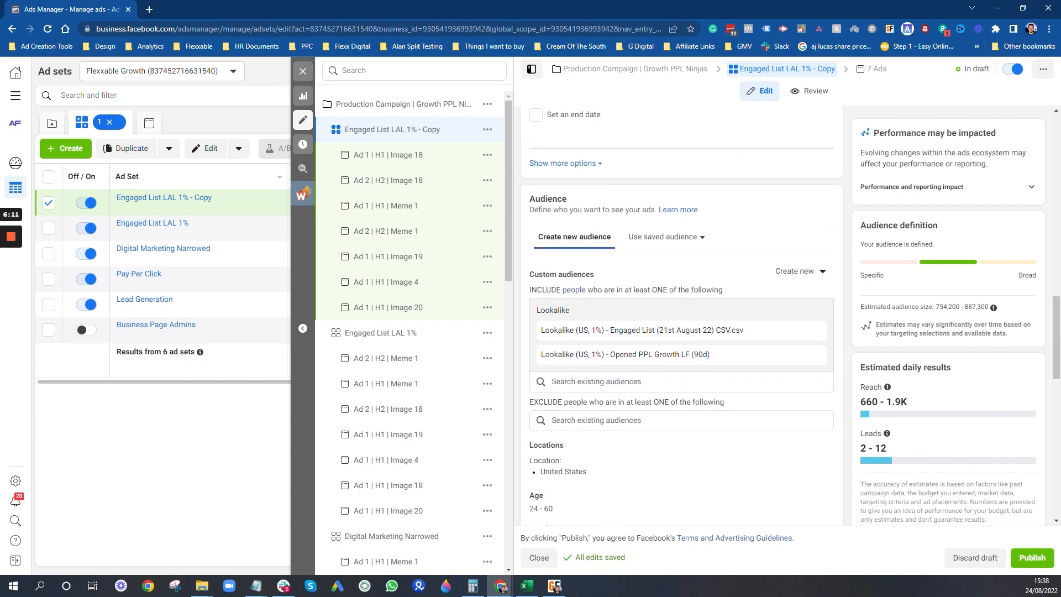